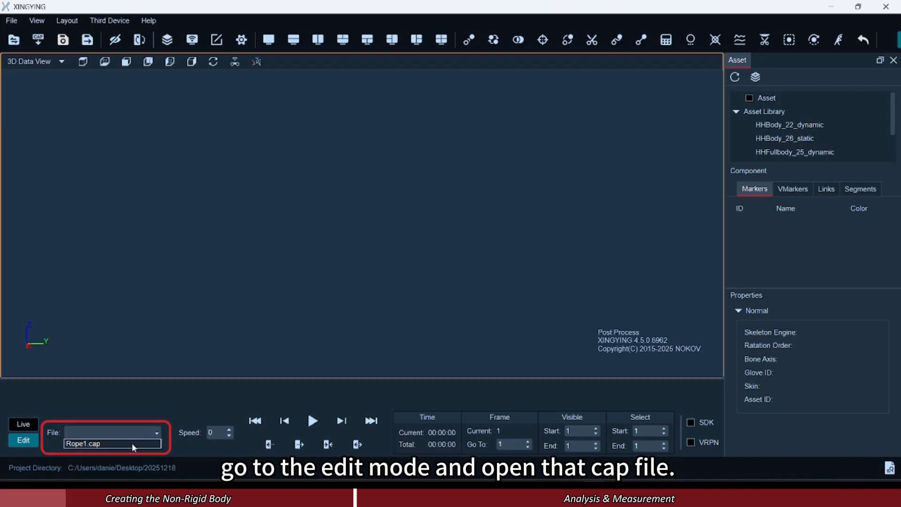
Open the capture file Rope1.cap and go to frame 665, where all six markers can be seen clearly.
{"action": "left_click", "coordinate": [132, 442]}
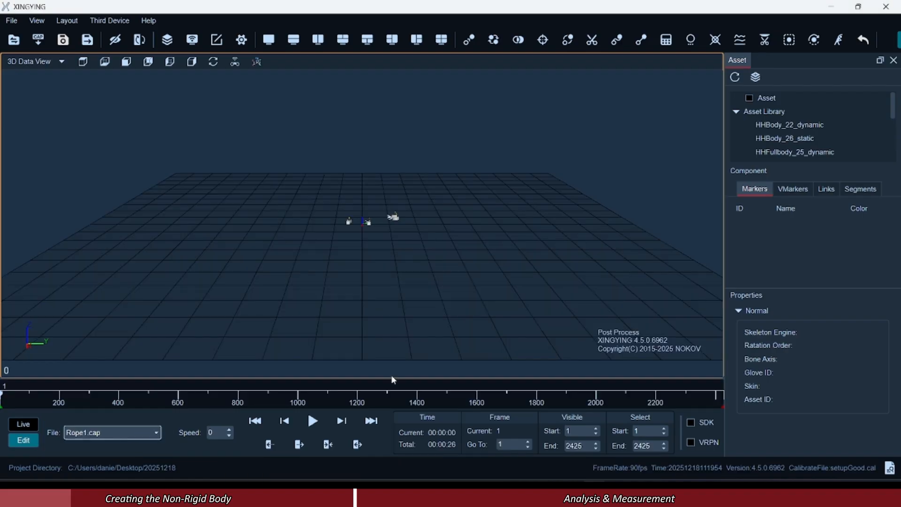
{"action": "scroll", "coordinate": [382, 254], "scroll_direction": "up", "scroll_amount": 5}
{"action": "left_click", "coordinate": [324, 422]}
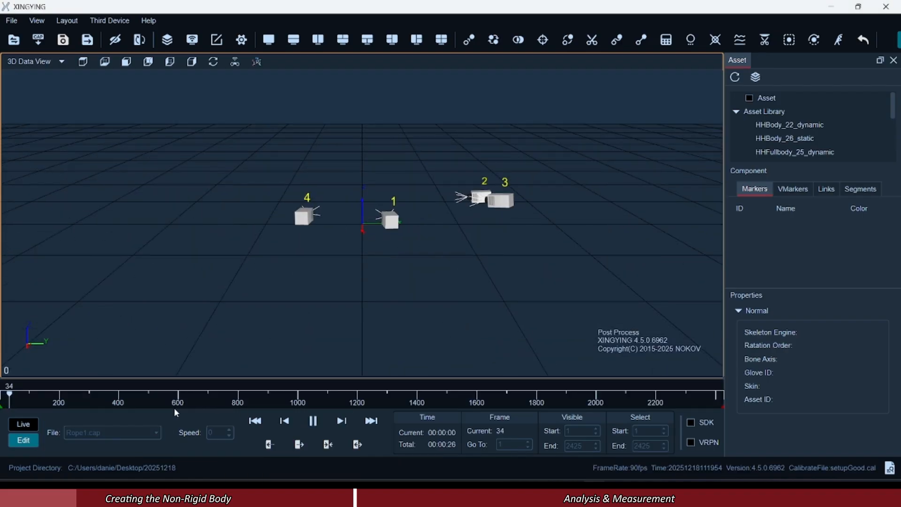
{"action": "left_click_drag", "start_coordinate": [49, 396], "coordinate": [198, 417]}
{"action": "scroll", "coordinate": [351, 170], "scroll_direction": "up", "scroll_amount": 5}
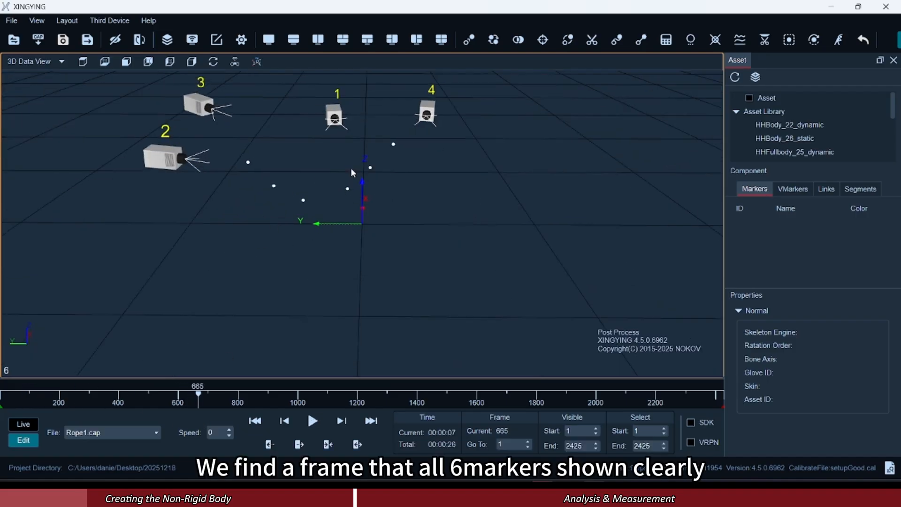
{"action": "scroll", "coordinate": [398, 171], "scroll_direction": "down", "scroll_amount": 1}
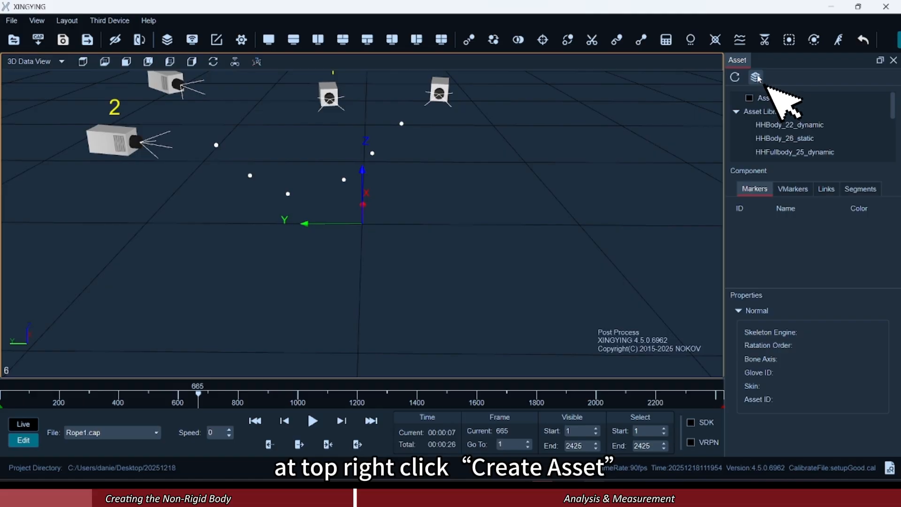
Create a new asset named Rope with the Body template type.
{"action": "left_click", "coordinate": [756, 77]}
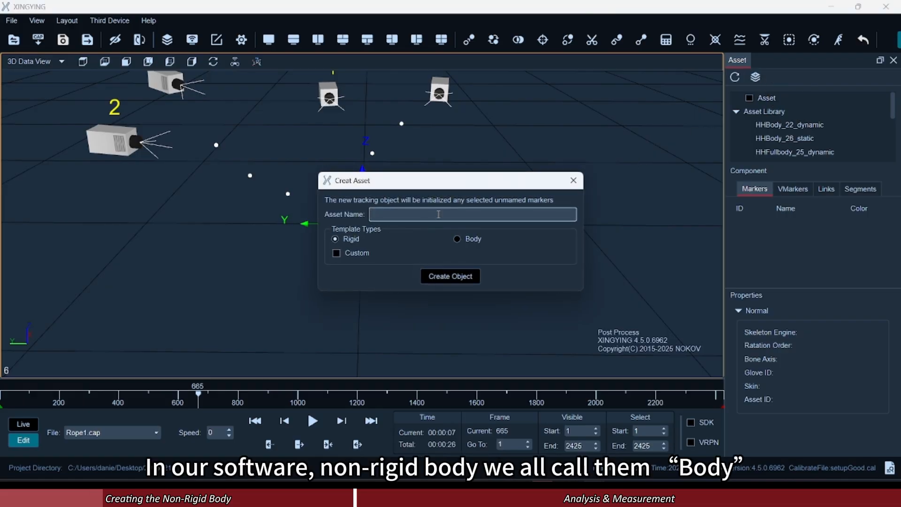
{"action": "type", "text": "Rope"}
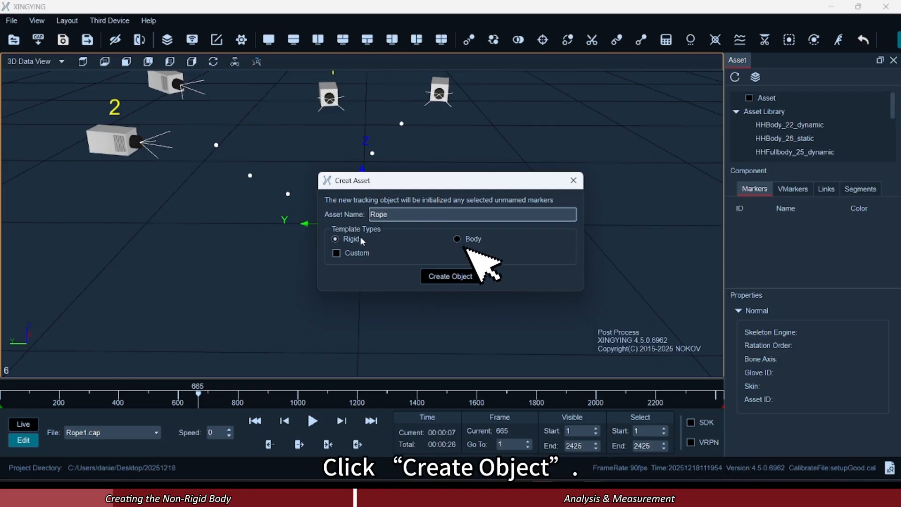
{"action": "left_click", "coordinate": [456, 239]}
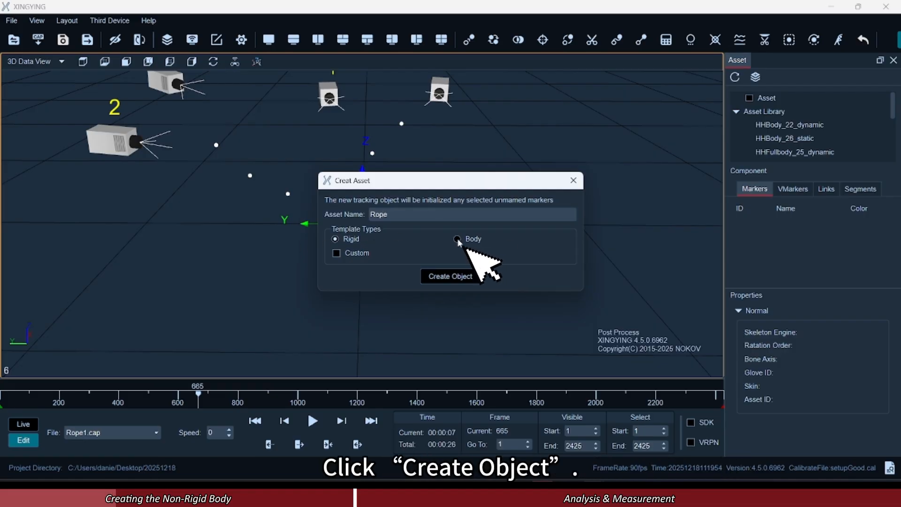
{"action": "left_click", "coordinate": [459, 280]}
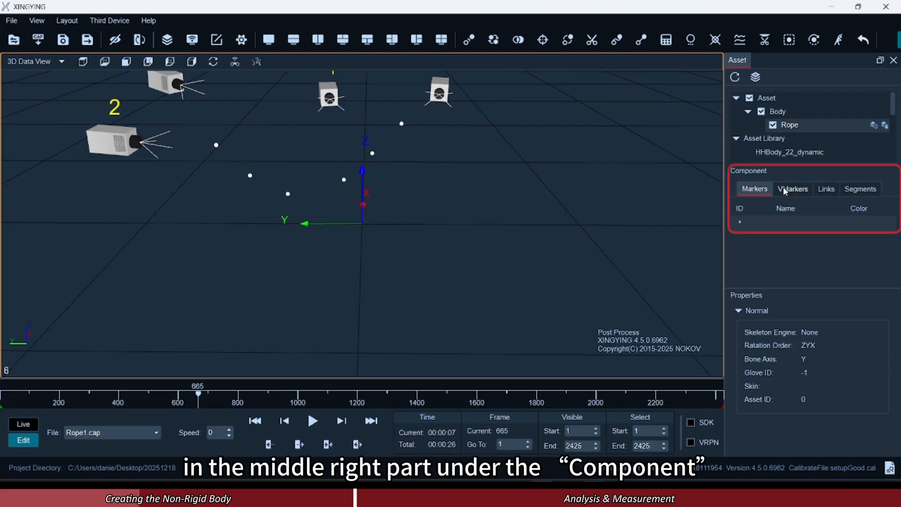
Add six markers with the default names Marker1 to Marker6 to the Rope asset.
{"action": "double_click", "coordinate": [790, 224]}
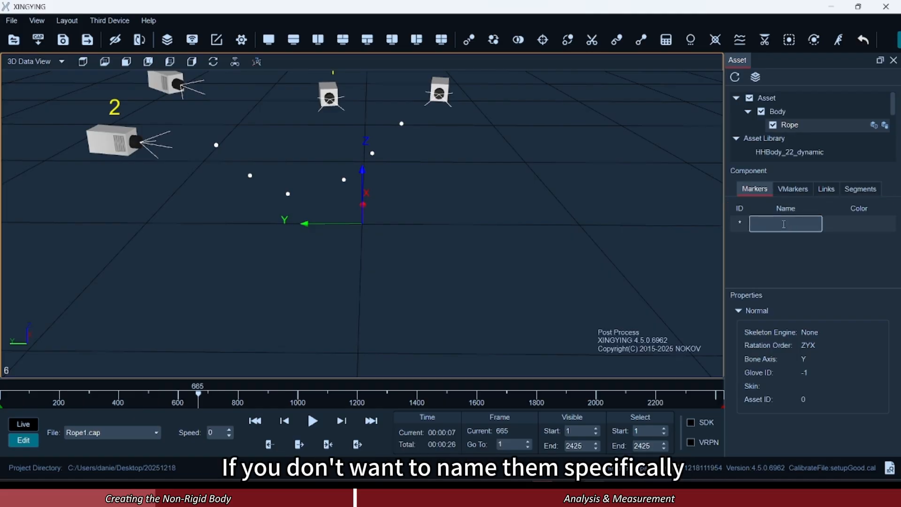
{"action": "key", "text": "Return"}
{"action": "key", "text": "Return"}
{"action": "key", "text": "Return"}
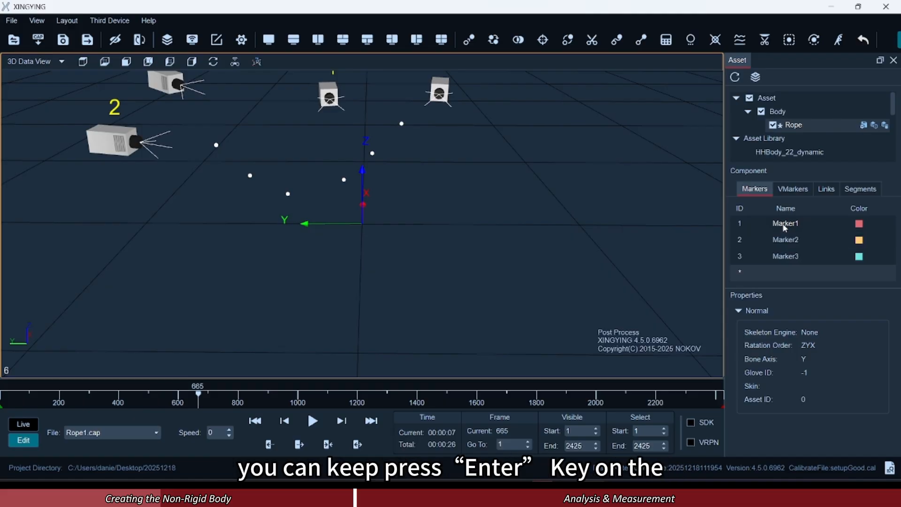
{"action": "key", "text": "Return"}
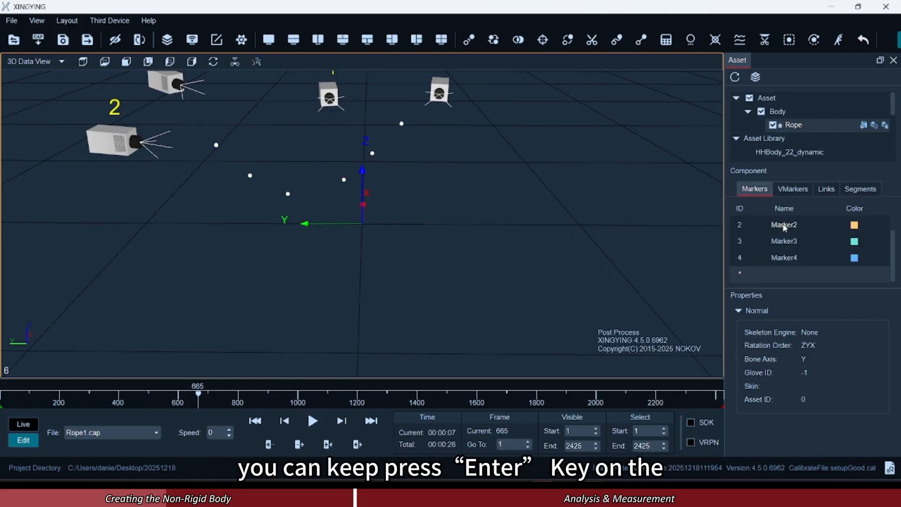
{"action": "key", "text": "Return"}
{"action": "key", "text": "Return"}
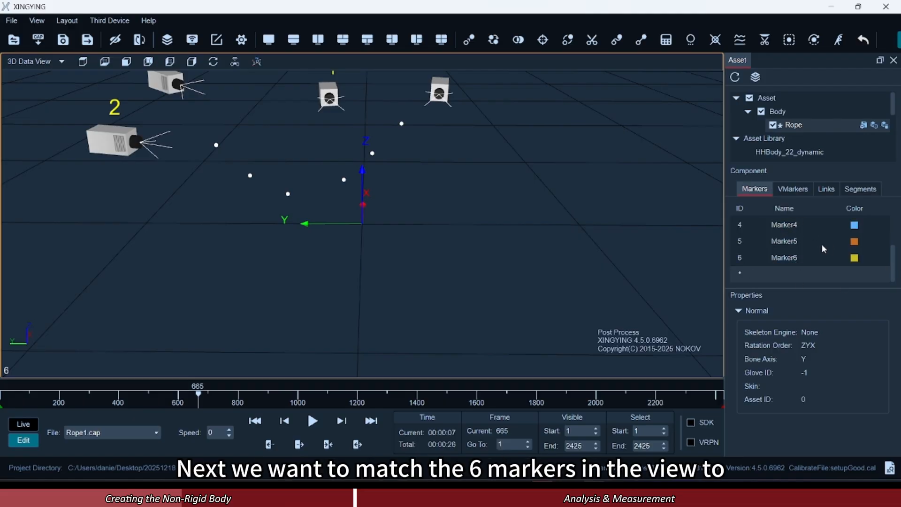
{"action": "scroll", "coordinate": [820, 245], "scroll_direction": "up", "scroll_amount": 1}
{"action": "scroll", "coordinate": [819, 245], "scroll_direction": "down", "scroll_amount": 1}
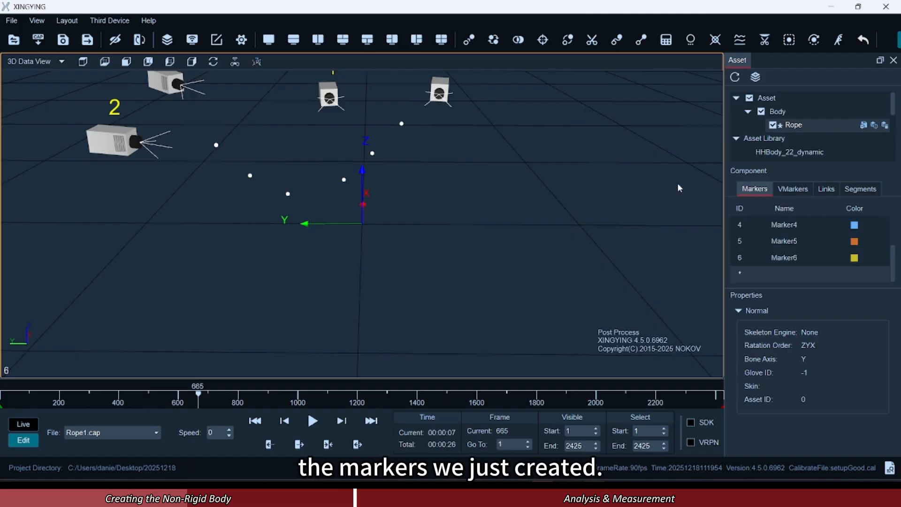
Use Quick ID to assign Marker1 through Marker6 to the six points in order along the rope.
{"action": "left_click", "coordinate": [468, 40]}
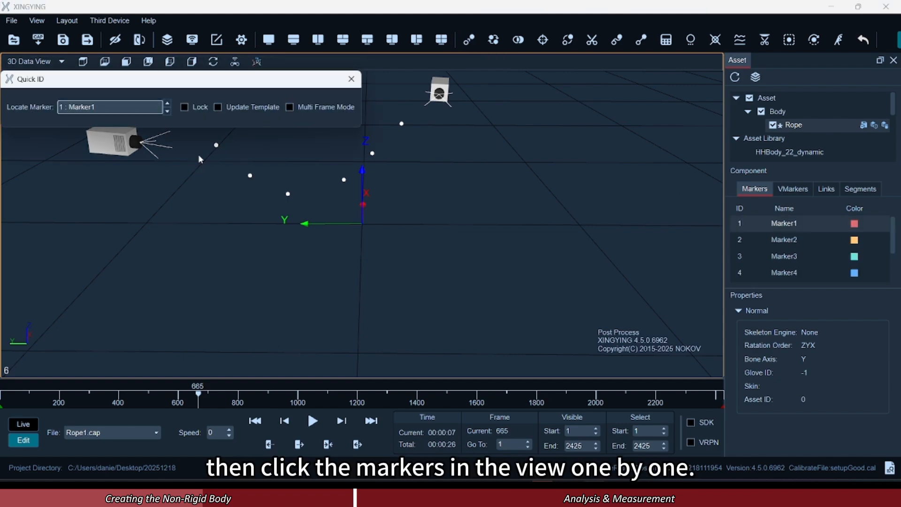
{"action": "scroll", "coordinate": [199, 153], "scroll_direction": "up", "scroll_amount": 5}
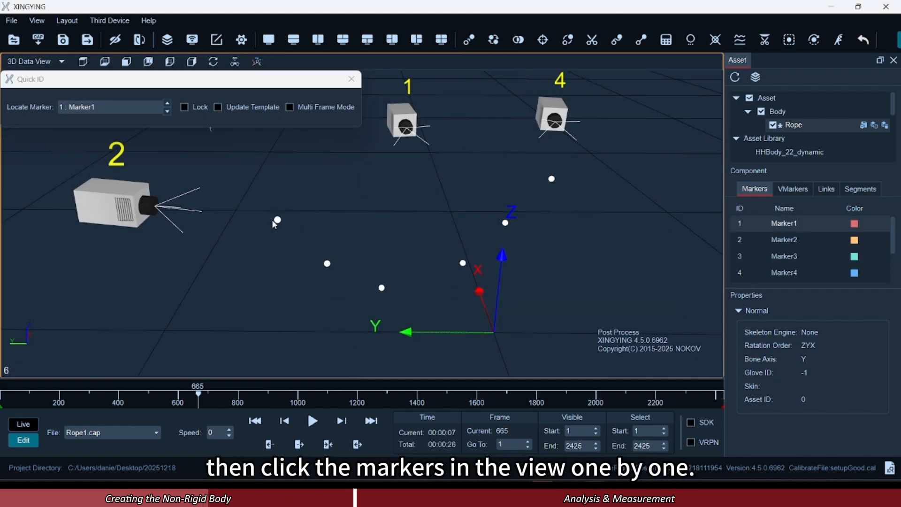
{"action": "left_click", "coordinate": [278, 220]}
{"action": "left_click", "coordinate": [328, 265]}
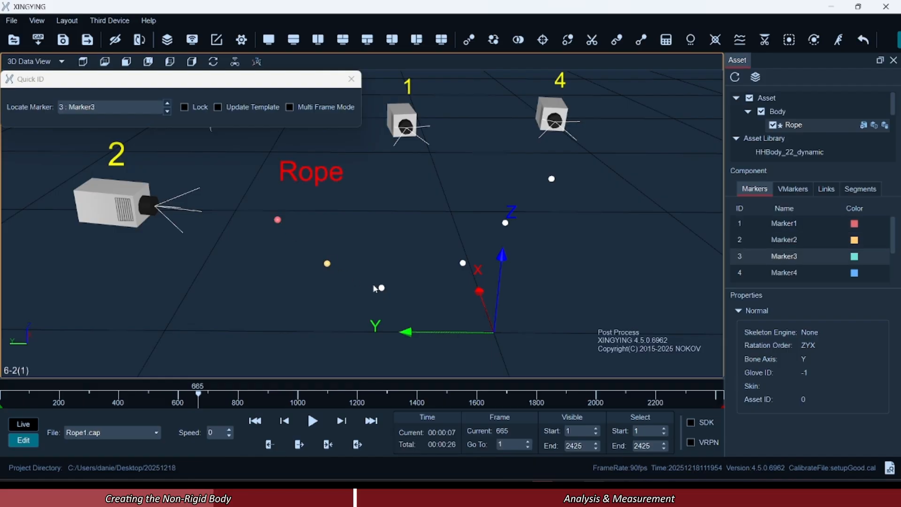
{"action": "left_click", "coordinate": [381, 287]}
{"action": "left_click", "coordinate": [462, 263]}
{"action": "left_click", "coordinate": [505, 222]}
{"action": "left_click", "coordinate": [552, 179]}
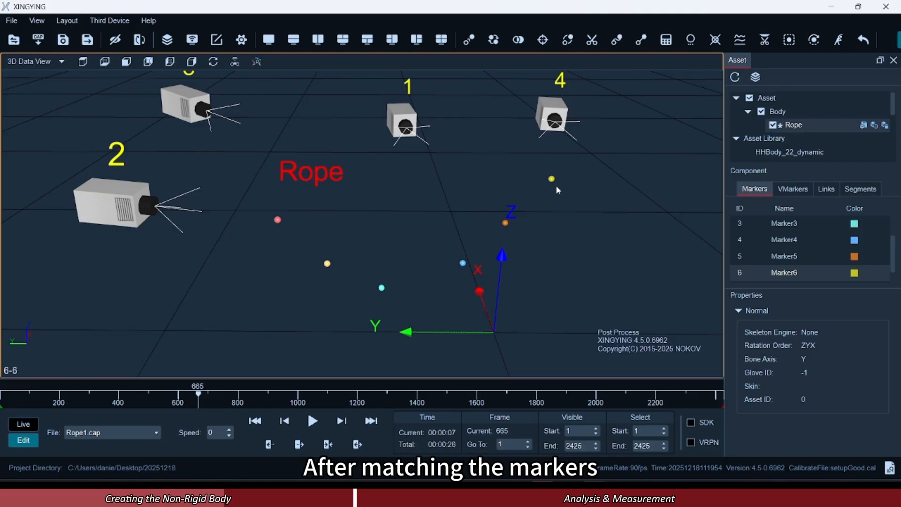
Create template links between consecutive rope markers, from Marker1 through Marker6, and stop link creation.
{"action": "scroll", "coordinate": [605, 222], "scroll_direction": "down", "scroll_amount": 5}
{"action": "scroll", "coordinate": [592, 225], "scroll_direction": "up", "scroll_amount": 3}
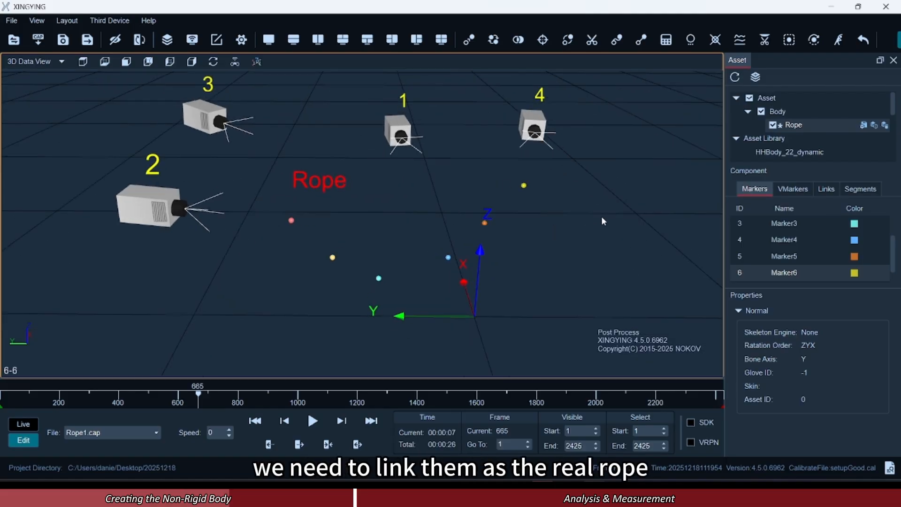
{"action": "left_click", "coordinate": [826, 189]}
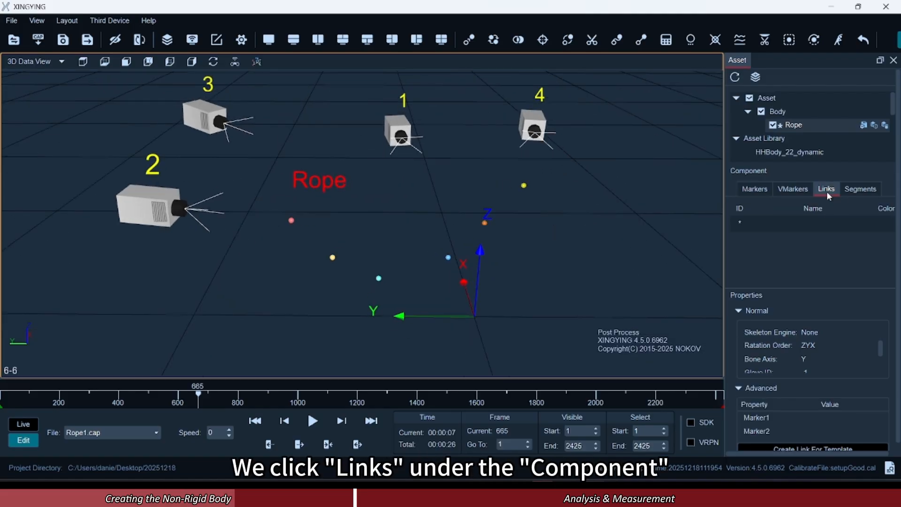
{"action": "scroll", "coordinate": [807, 289], "scroll_direction": "down", "scroll_amount": 1}
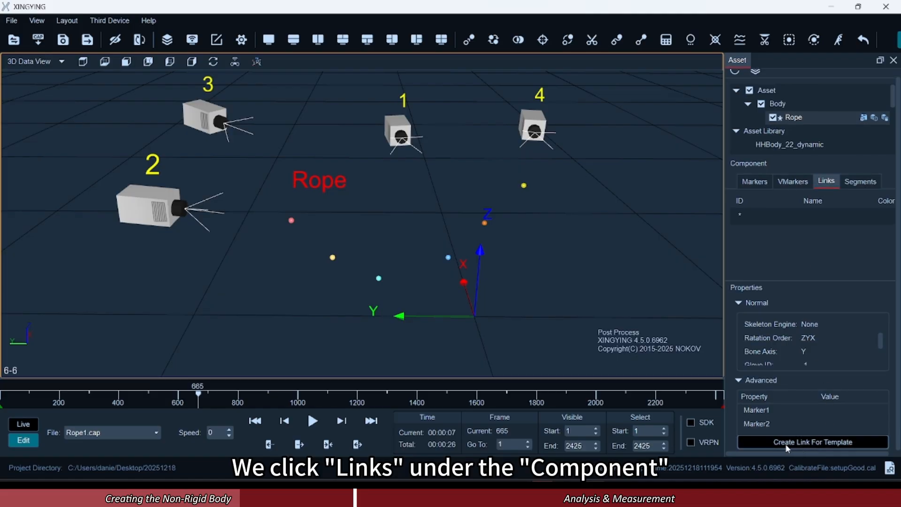
{"action": "left_click", "coordinate": [861, 445]}
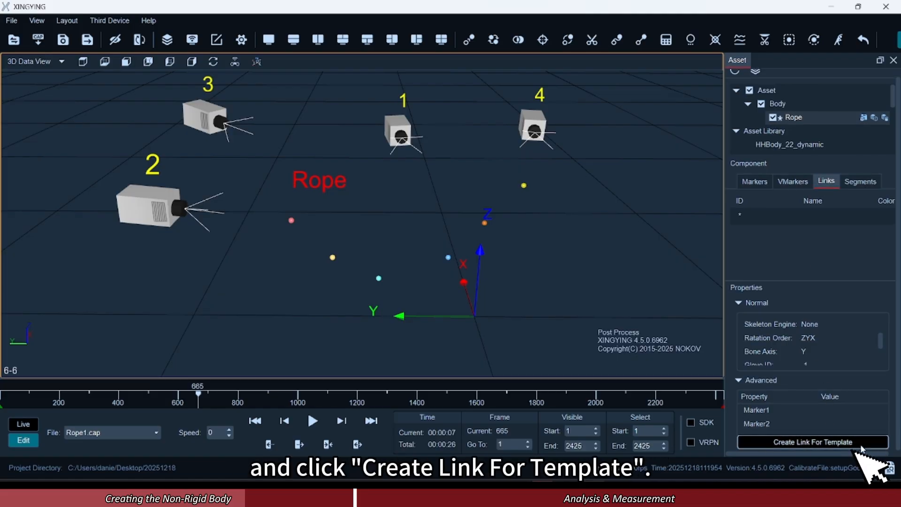
{"action": "scroll", "coordinate": [378, 232], "scroll_direction": "up", "scroll_amount": 2}
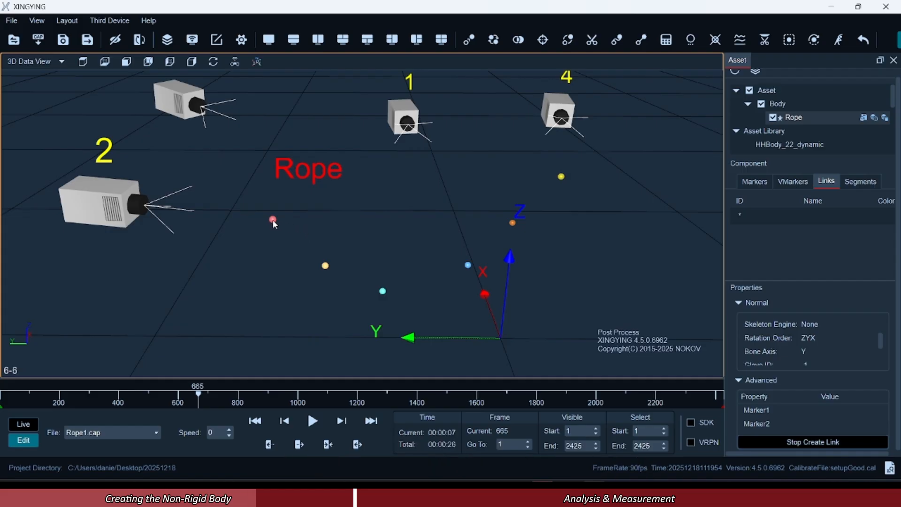
{"action": "left_click_drag", "start_coordinate": [325, 267], "coordinate": [328, 269]}
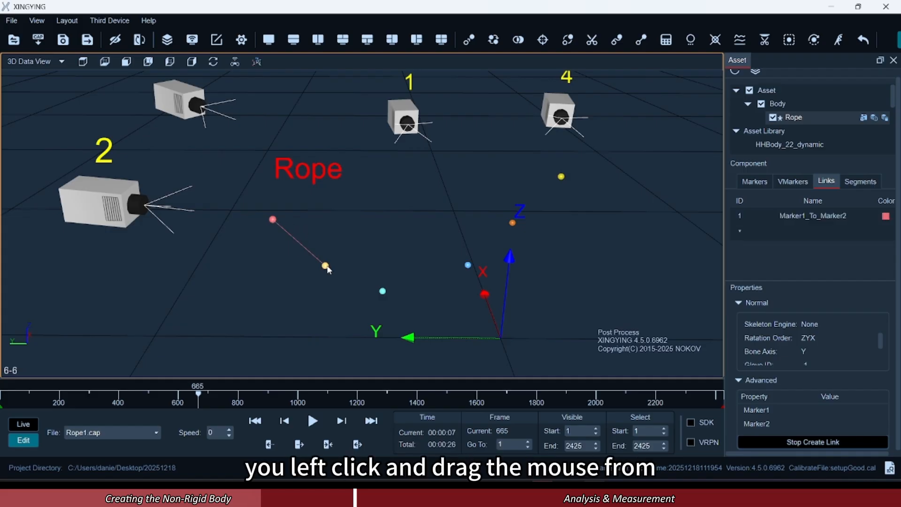
{"action": "left_click_drag", "start_coordinate": [385, 294], "coordinate": [384, 293]}
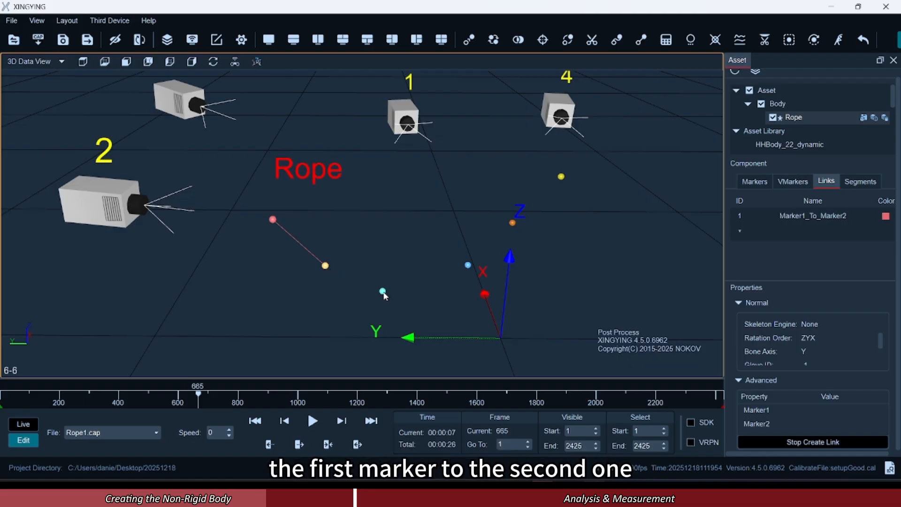
{"action": "left_click", "coordinate": [469, 266]}
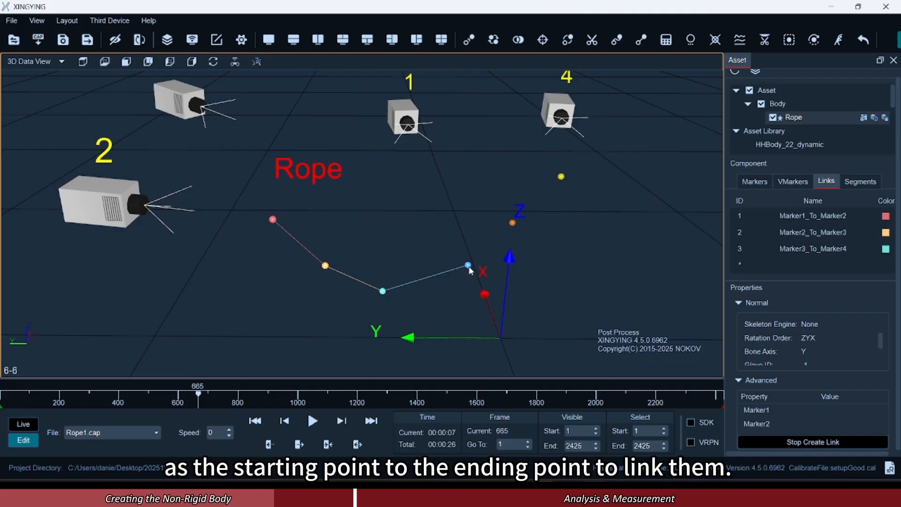
{"action": "left_click", "coordinate": [512, 223]}
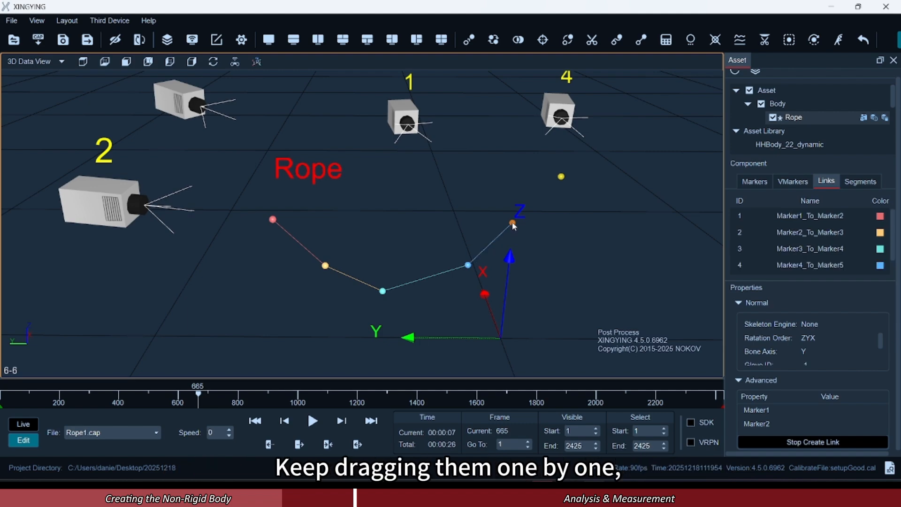
{"action": "left_click", "coordinate": [561, 178]}
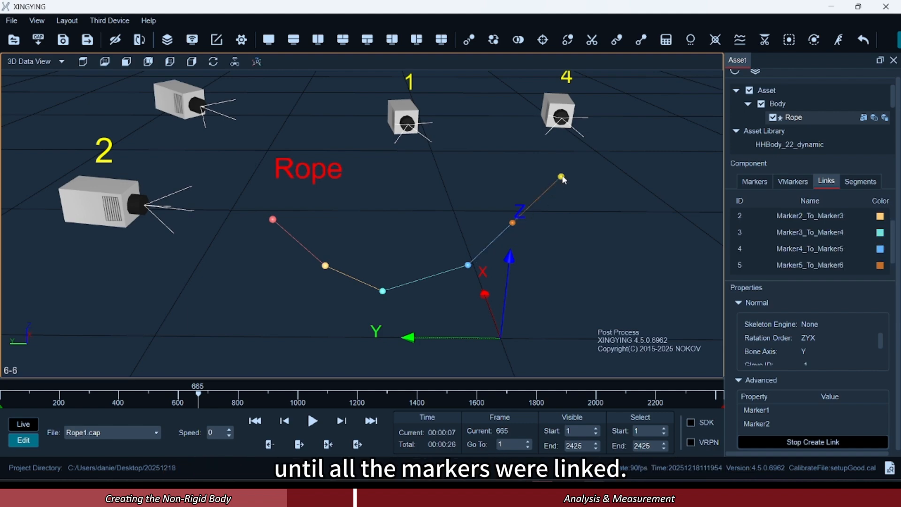
{"action": "left_click", "coordinate": [838, 446]}
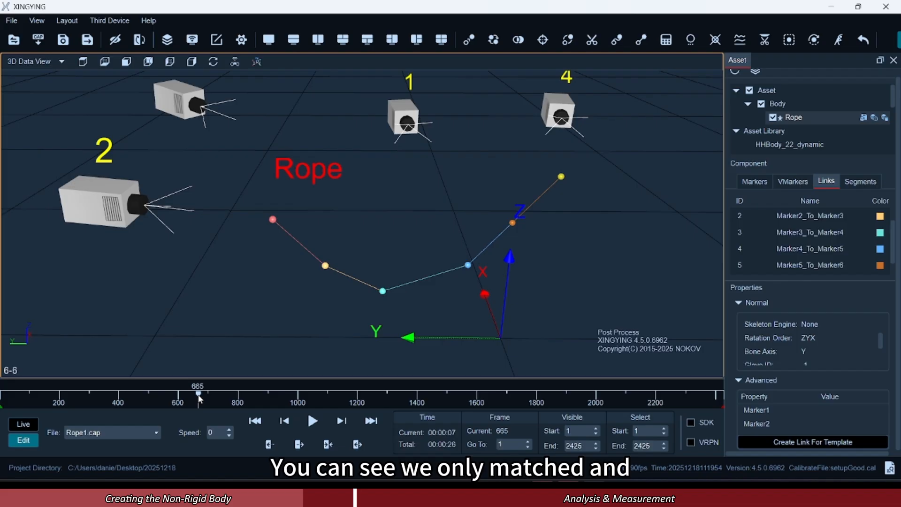
Compare frame 665 with the next frame, Rectify the marker matching across the recording, and play it back to check.
{"action": "left_click", "coordinate": [342, 421]}
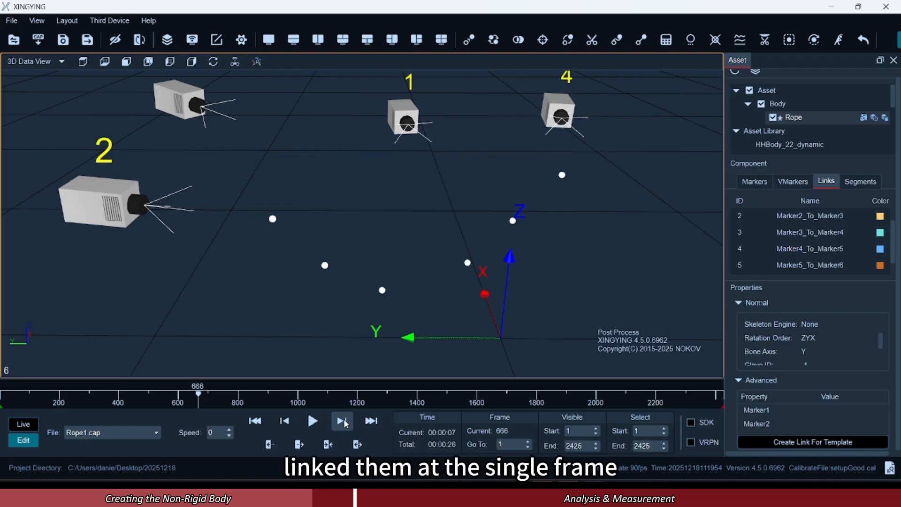
{"action": "left_click", "coordinate": [289, 427]}
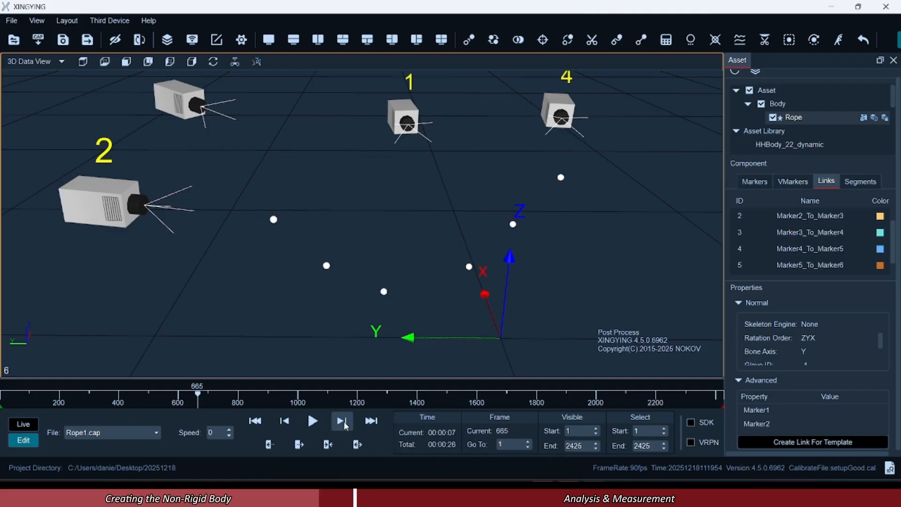
{"action": "left_click", "coordinate": [519, 39]}
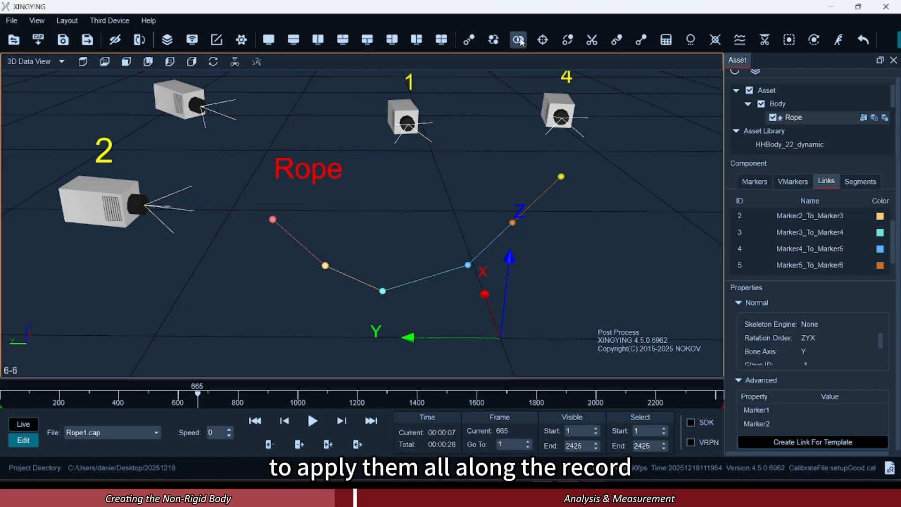
{"action": "left_click", "coordinate": [312, 421]}
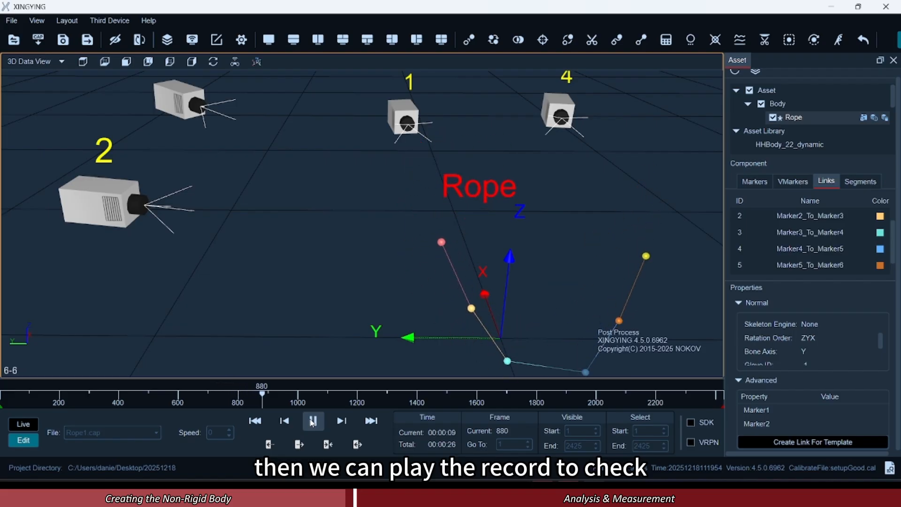
{"action": "scroll", "coordinate": [400, 285], "scroll_direction": "down", "scroll_amount": 4}
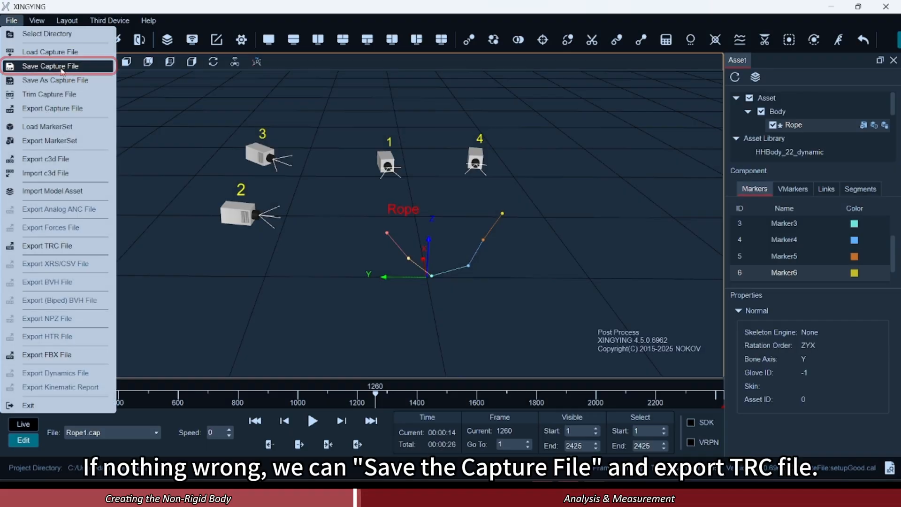
Save the capture file with the matched and linked Rope asset.
{"action": "left_click", "coordinate": [61, 69]}
{"action": "left_click", "coordinate": [508, 269]}
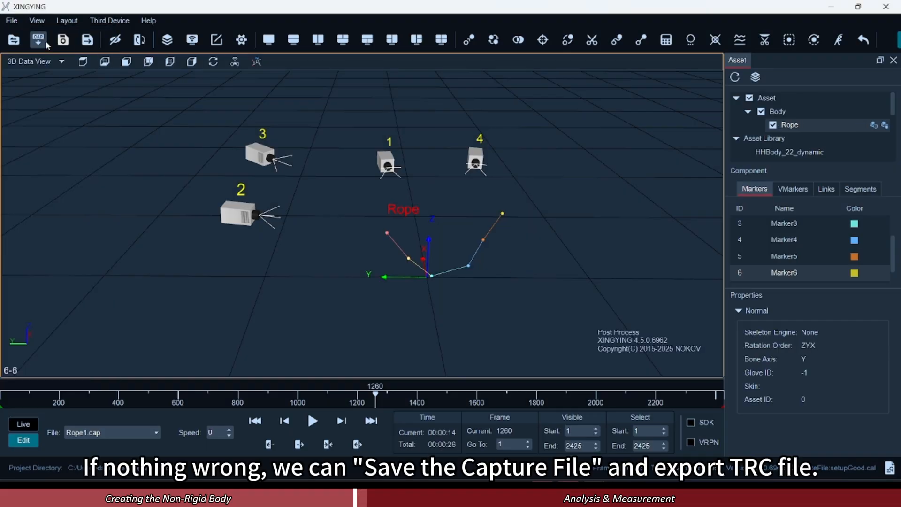
Export the Rope recording as a TRC file.
{"action": "left_click", "coordinate": [11, 21]}
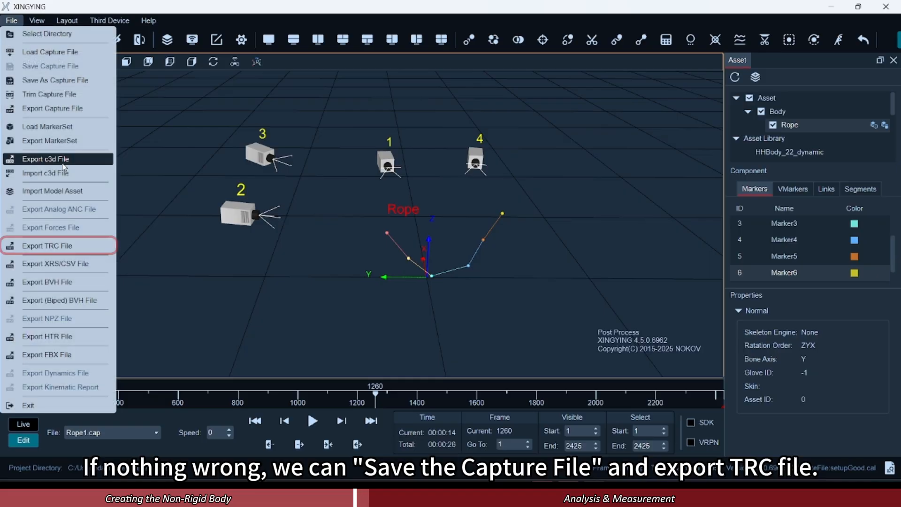
{"action": "left_click", "coordinate": [77, 247]}
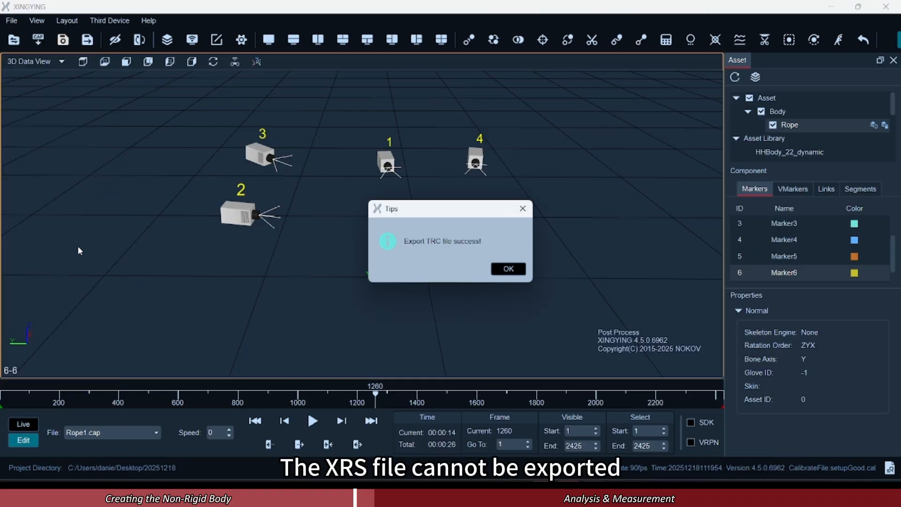
{"action": "left_click", "coordinate": [493, 269]}
Find Rope1-Rope.trc in the Rope1 folder of the 20251218 project and open it in Excel.
{"action": "scroll", "coordinate": [437, 253], "scroll_direction": "down", "scroll_amount": 3}
{"action": "scroll", "coordinate": [479, 248], "scroll_direction": "up", "scroll_amount": 4}
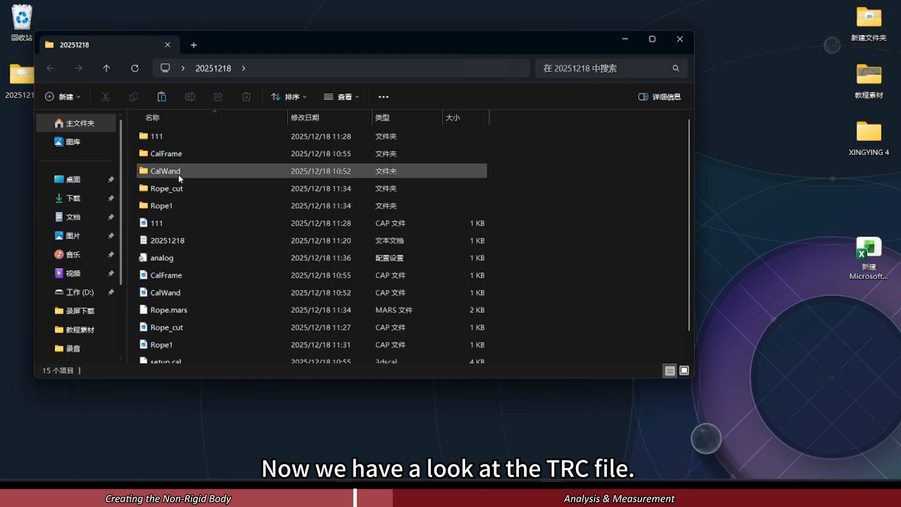
{"action": "double_click", "coordinate": [186, 205]}
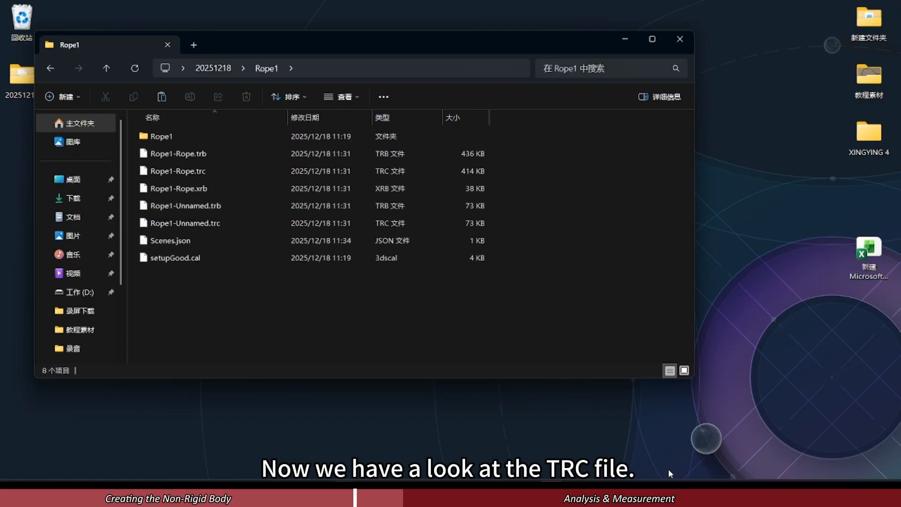
{"action": "left_click_drag", "start_coordinate": [178, 171], "coordinate": [777, 372]}
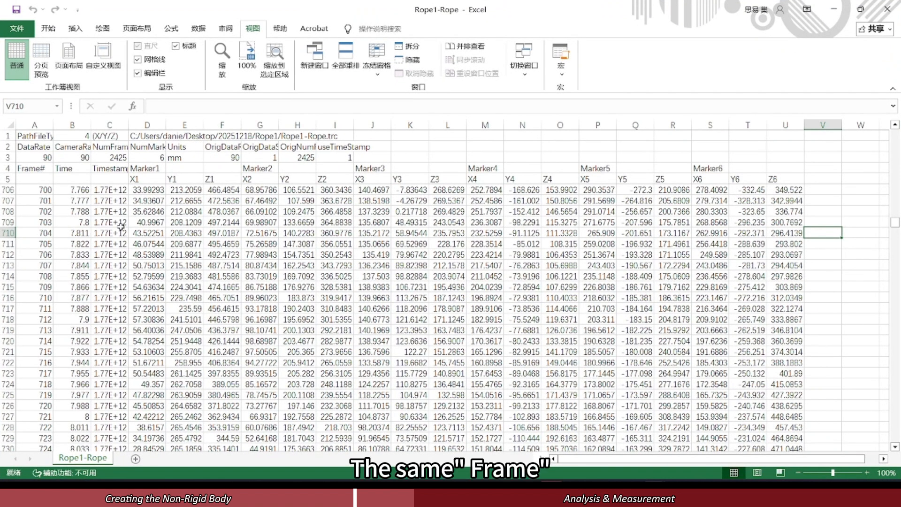
Examine the Frame#, Time and Timestamp columns, widening column C to fit the Timestamp heading.
{"action": "left_click", "coordinate": [35, 124]}
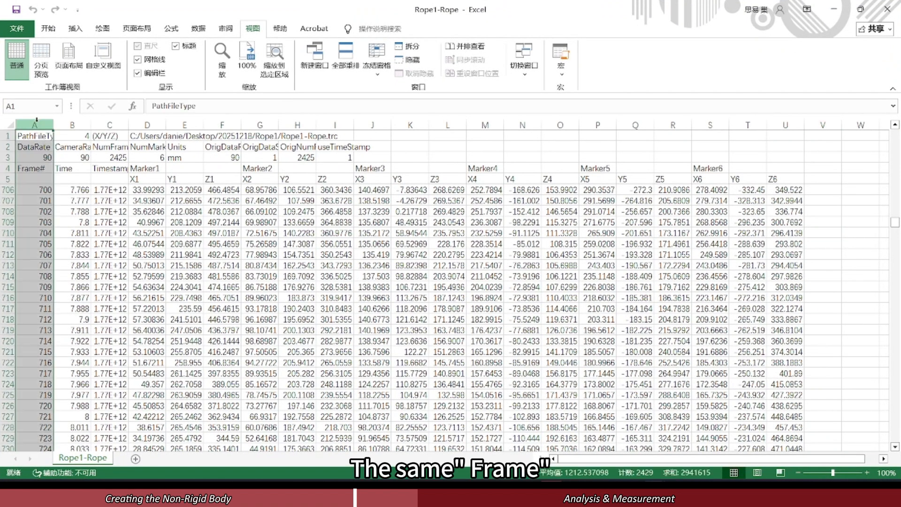
{"action": "left_click", "coordinate": [39, 171]}
{"action": "left_click", "coordinate": [72, 125]}
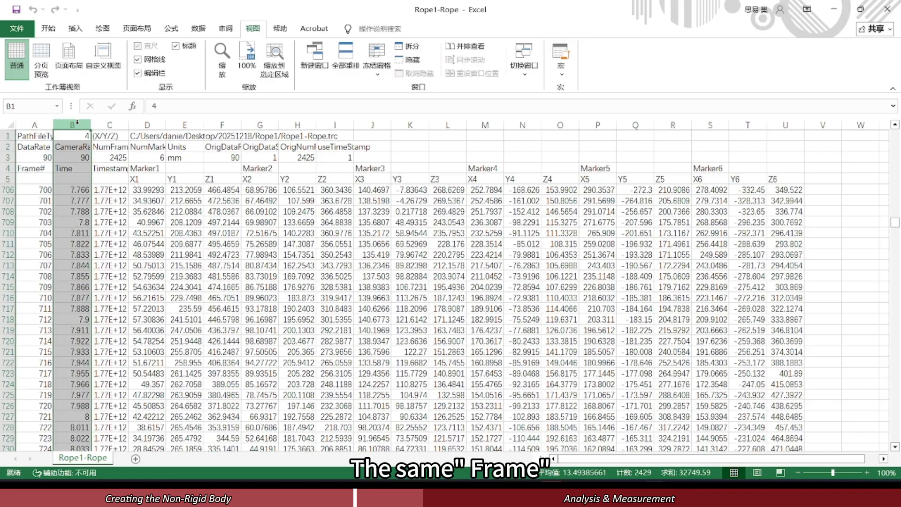
{"action": "left_click", "coordinate": [68, 170]}
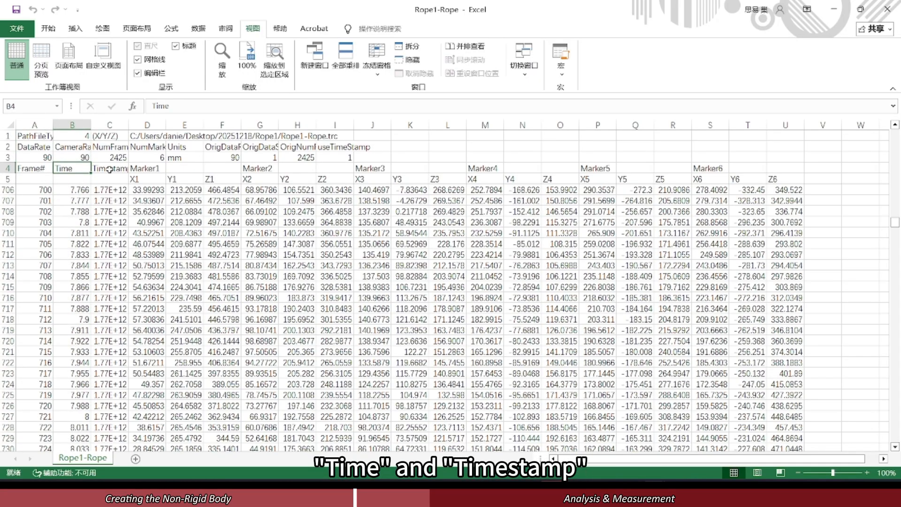
{"action": "left_click_drag", "start_coordinate": [128, 125], "coordinate": [140, 125]}
{"action": "left_click", "coordinate": [120, 169]}
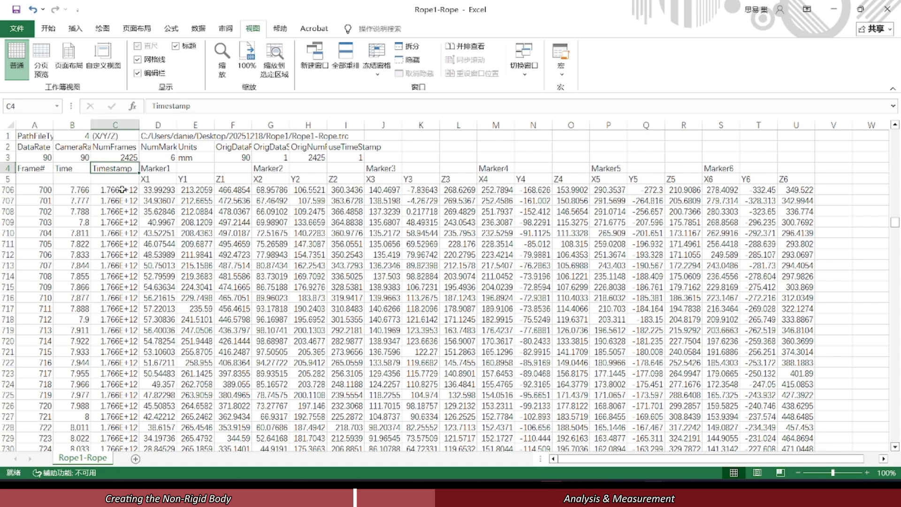
Examine the X, Y and Z coordinate columns of Marker1 through Marker6 in the TRC data.
{"action": "left_click_drag", "start_coordinate": [155, 169], "coordinate": [234, 178]}
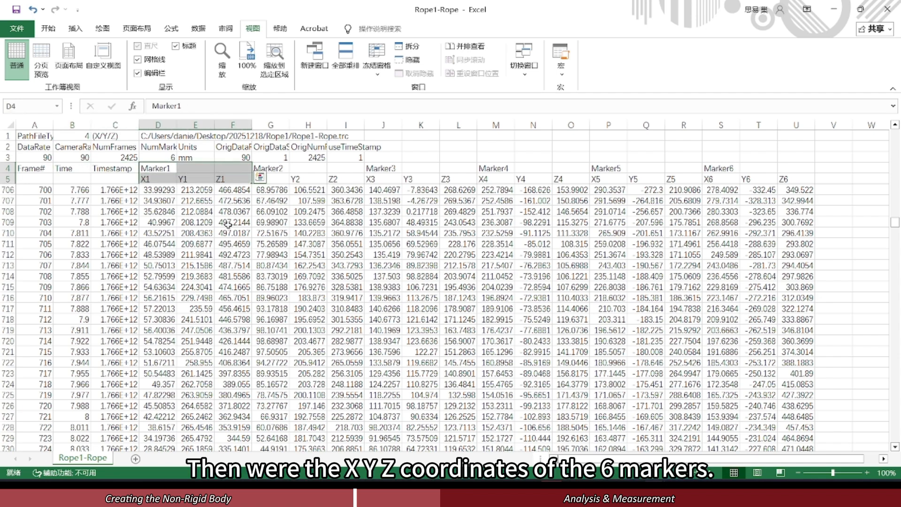
{"action": "left_click", "coordinate": [229, 224]}
{"action": "left_click", "coordinate": [267, 168]}
{"action": "left_click", "coordinate": [369, 168]}
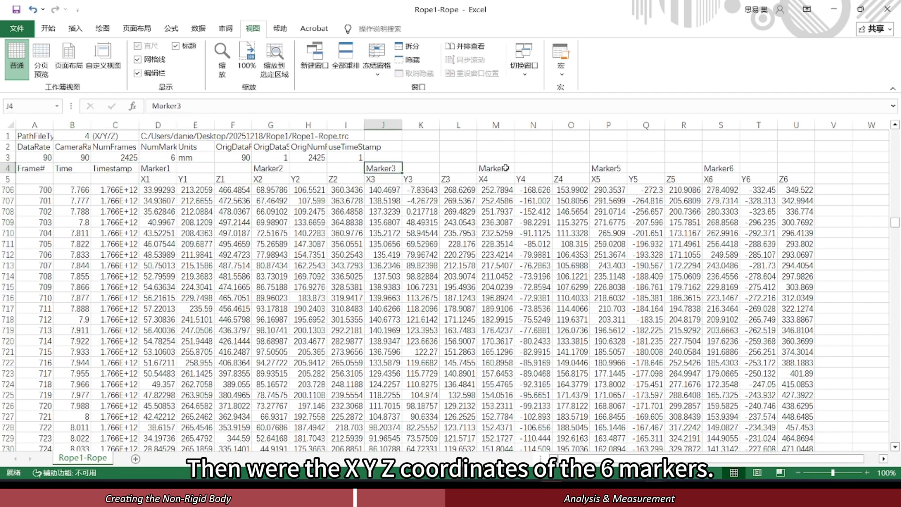
{"action": "left_click", "coordinate": [506, 167]}
{"action": "left_click", "coordinate": [610, 168]}
{"action": "left_click", "coordinate": [716, 169]}
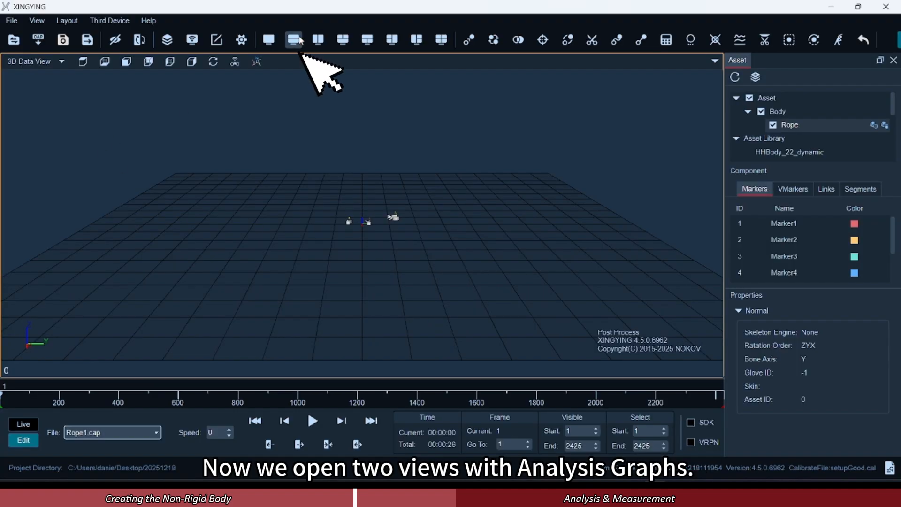
Back in XINGYING, show Analysis Graphs in a second view below the 3D view and plot Marker1's position while playing the recording.
{"action": "left_click", "coordinate": [296, 44]}
{"action": "left_click", "coordinate": [31, 224]}
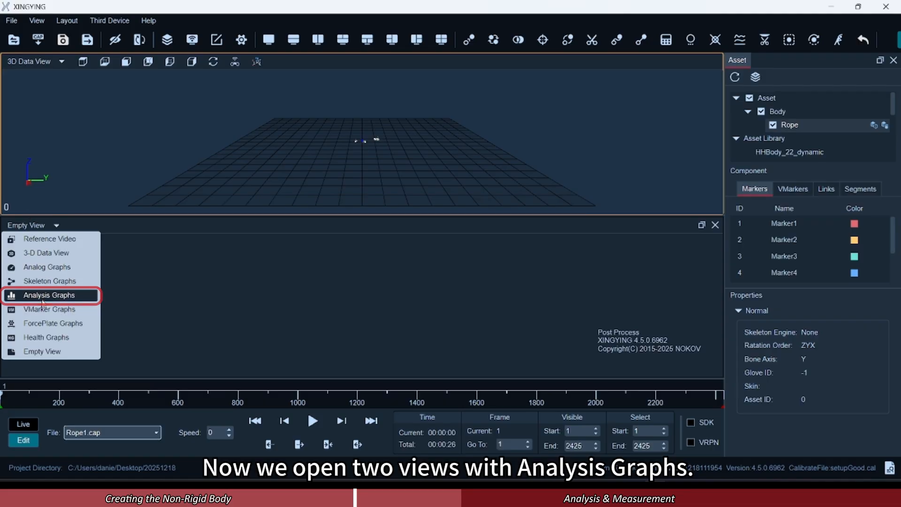
{"action": "left_click", "coordinate": [44, 297]}
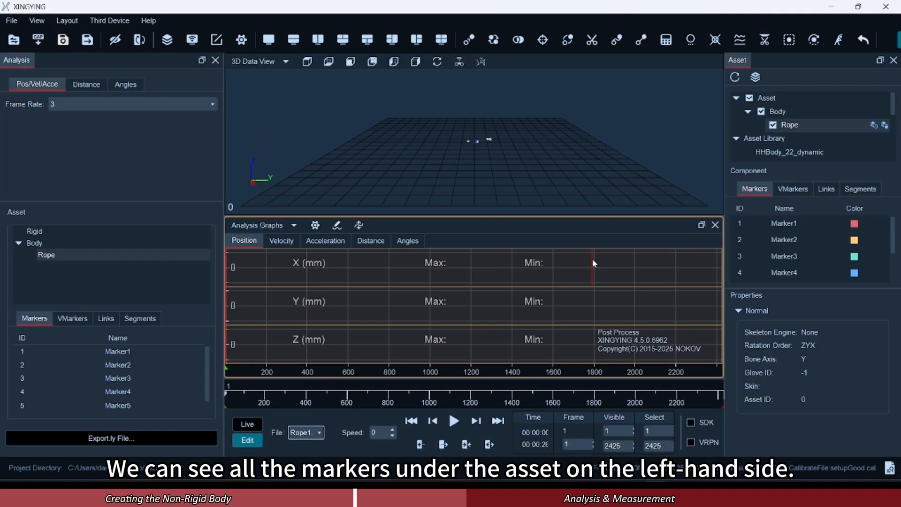
{"action": "left_click", "coordinate": [824, 224]}
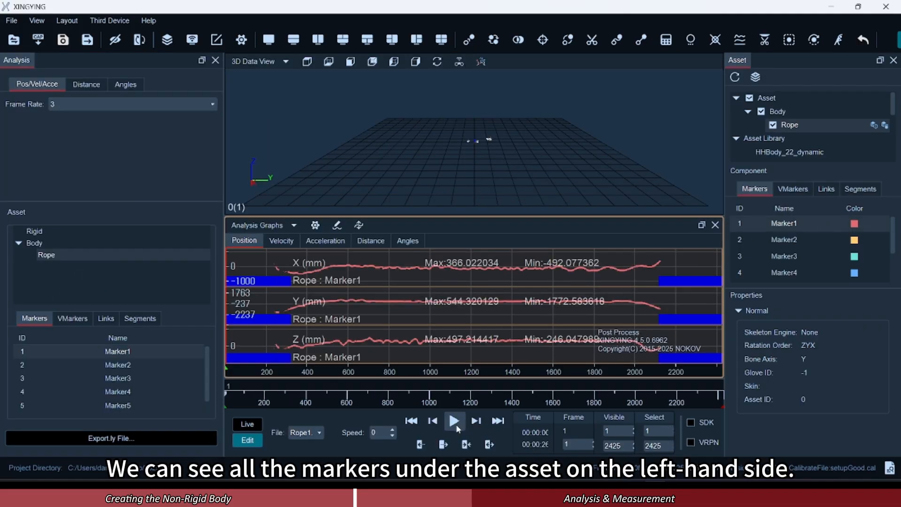
{"action": "left_click", "coordinate": [454, 421]}
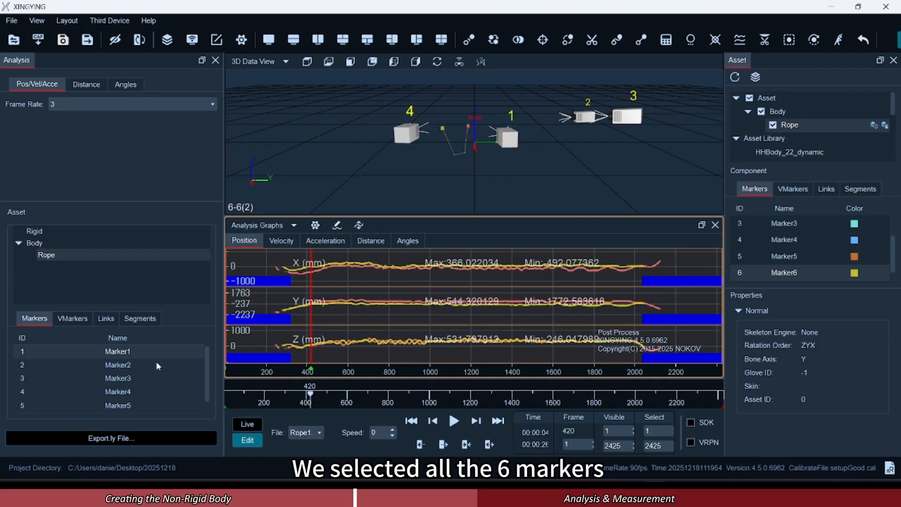
Select Marker1 through Marker6 of the Rope asset and export their data as a .ly file named Rope in the Rope1 folder.
{"action": "left_click", "coordinate": [159, 351]}
{"action": "scroll", "coordinate": [155, 375], "scroll_direction": "down", "scroll_amount": 1}
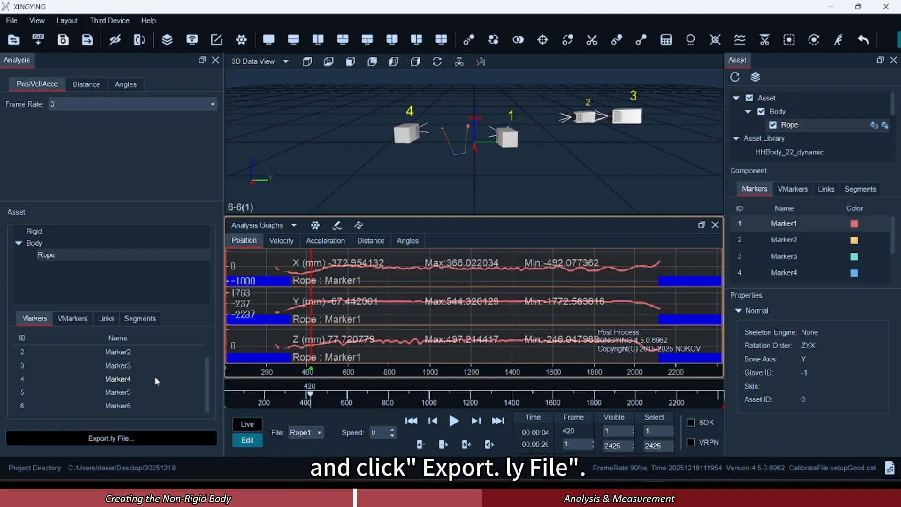
{"action": "left_click", "coordinate": [145, 408], "text": "shift"}
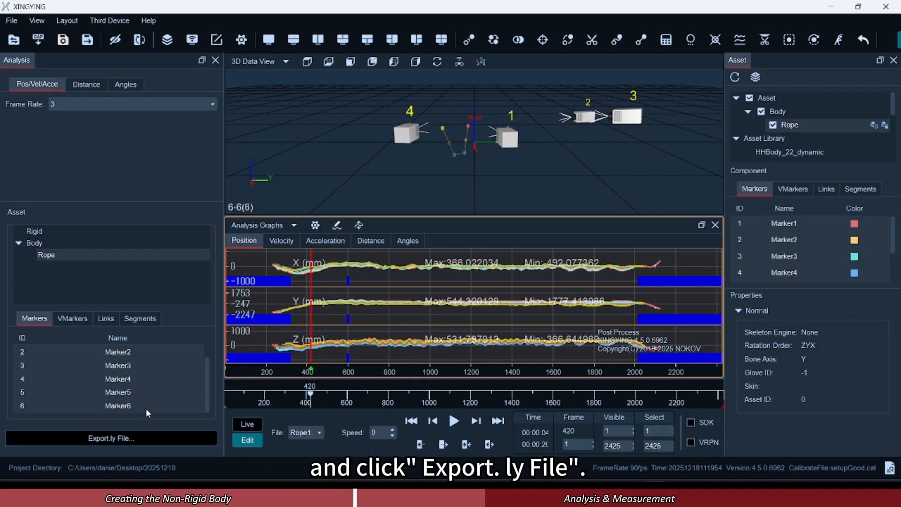
{"action": "left_click", "coordinate": [143, 437]}
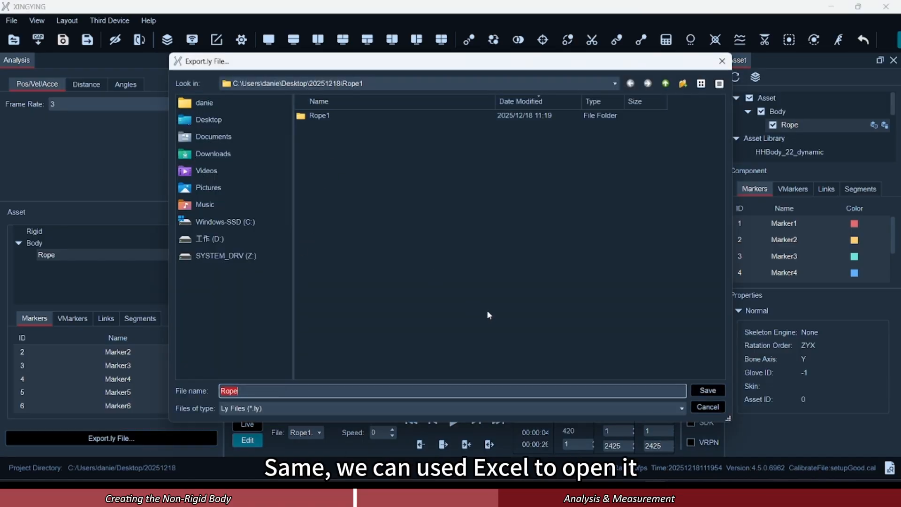
{"action": "left_click", "coordinate": [701, 391]}
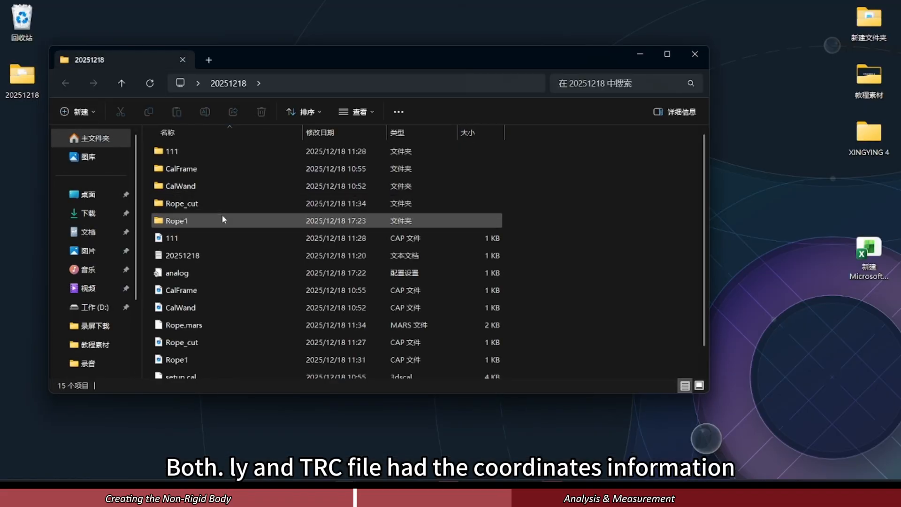
Open the exported Rope.ly from the Rope1 folder in Excel.
{"action": "double_click", "coordinate": [223, 219]}
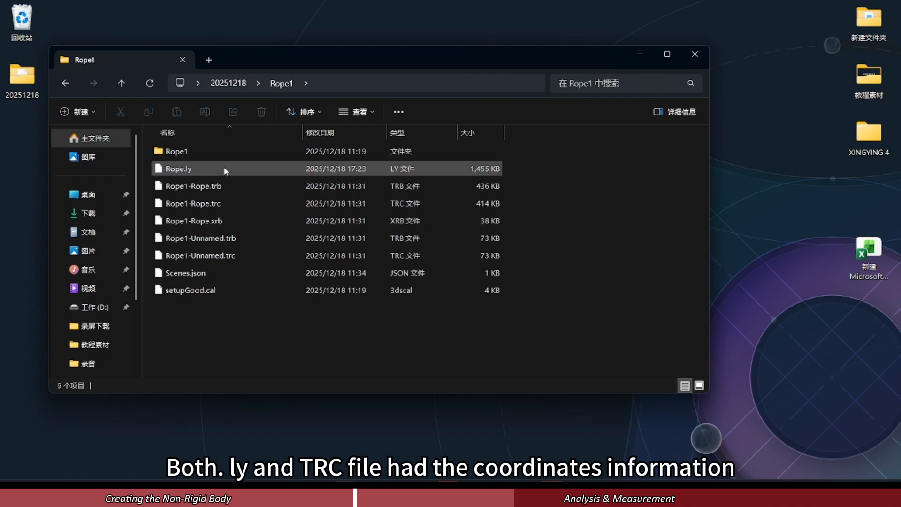
{"action": "left_click", "coordinate": [604, 438]}
{"action": "left_click_drag", "start_coordinate": [229, 170], "coordinate": [810, 356]}
{"action": "scroll", "coordinate": [208, 267], "scroll_direction": "down", "scroll_amount": 3}
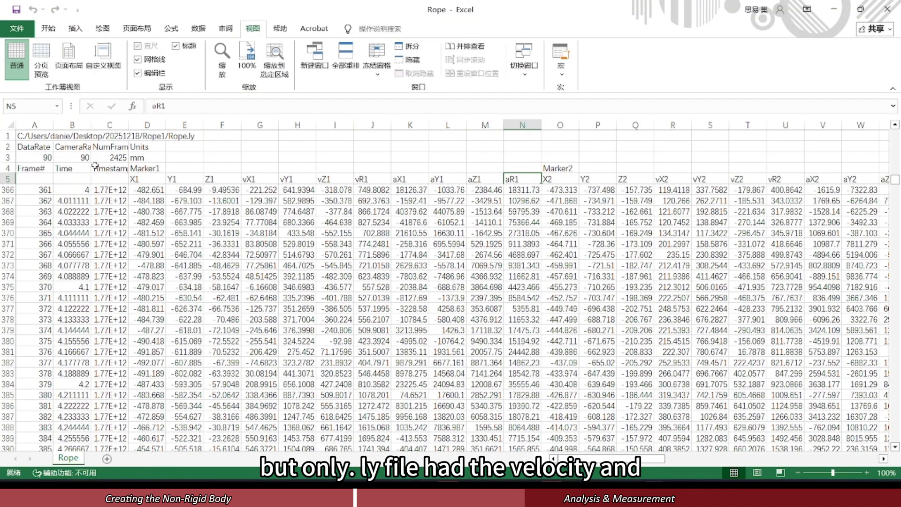
Examine the .ly file's frame, timestamp, position, velocity and acceleration columns for Marker1, followed by Marker2 and the remaining markers.
{"action": "left_click", "coordinate": [28, 168]}
{"action": "left_click", "coordinate": [109, 169]}
{"action": "left_click_drag", "start_coordinate": [150, 180], "coordinate": [226, 181]}
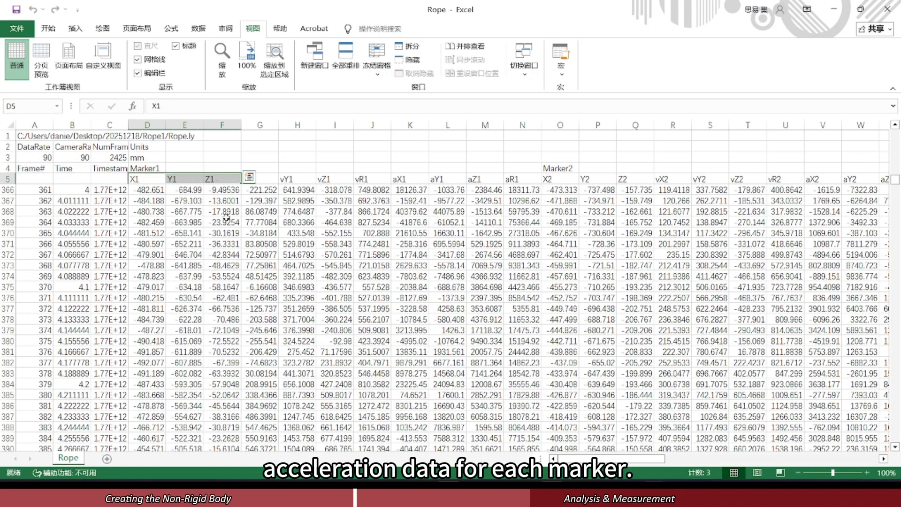
{"action": "left_click", "coordinate": [274, 178]}
{"action": "left_click_drag", "start_coordinate": [259, 124], "coordinate": [335, 125]}
{"action": "left_click", "coordinate": [372, 125]}
{"action": "left_click_drag", "start_coordinate": [410, 125], "coordinate": [483, 119]}
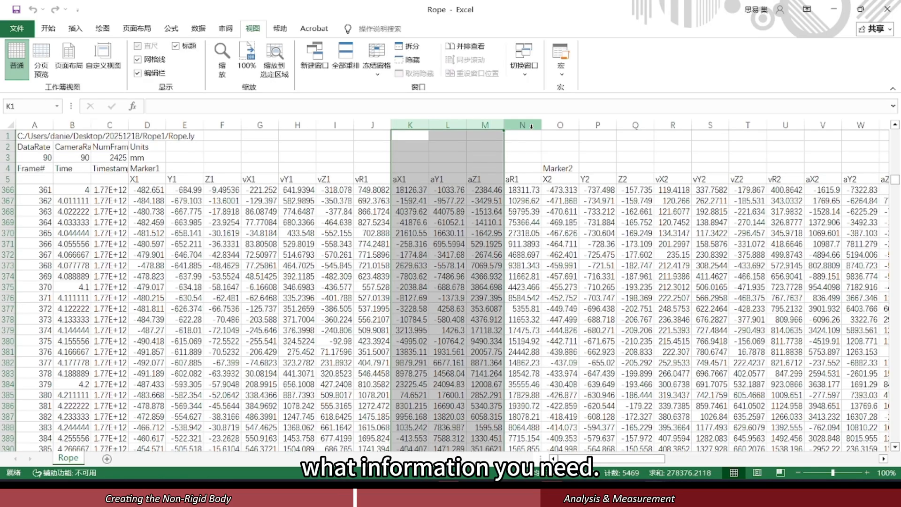
{"action": "left_click", "coordinate": [522, 124]}
{"action": "left_click", "coordinate": [560, 168]}
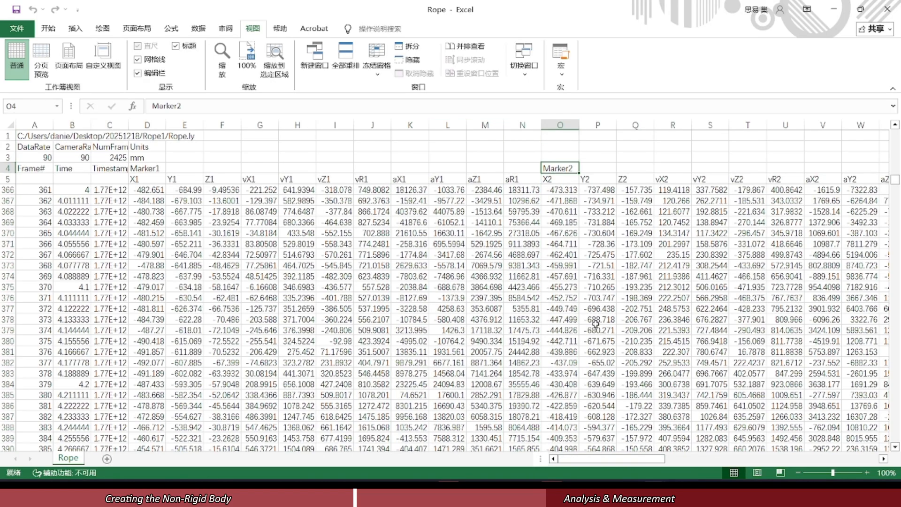
{"action": "left_click_drag", "start_coordinate": [616, 459], "coordinate": [829, 452]}
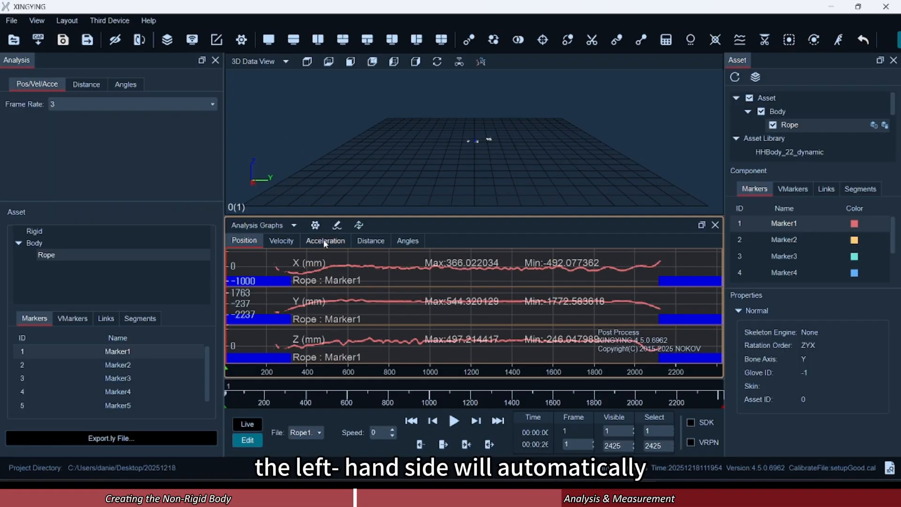
Back in XINGYING, view Marker1's velocity and acceleration graphs and the Distance graph view.
{"action": "left_click", "coordinate": [283, 240]}
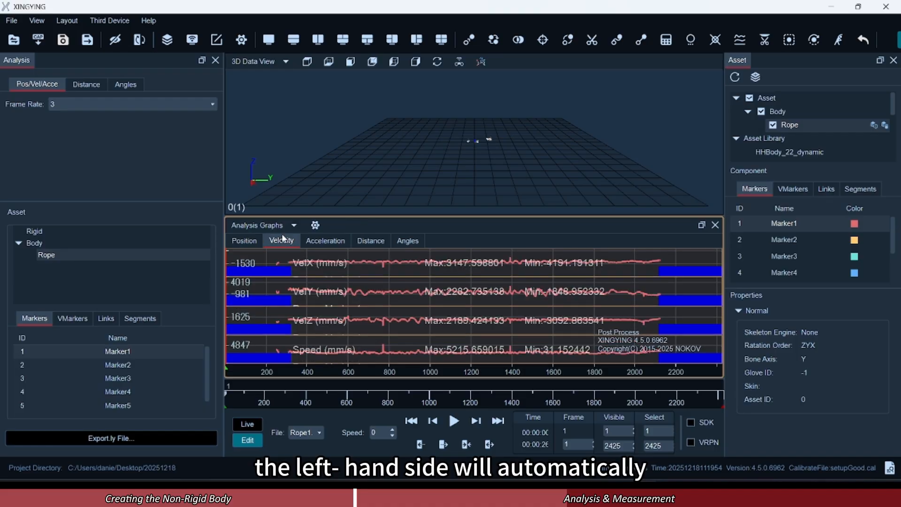
{"action": "left_click", "coordinate": [332, 240]}
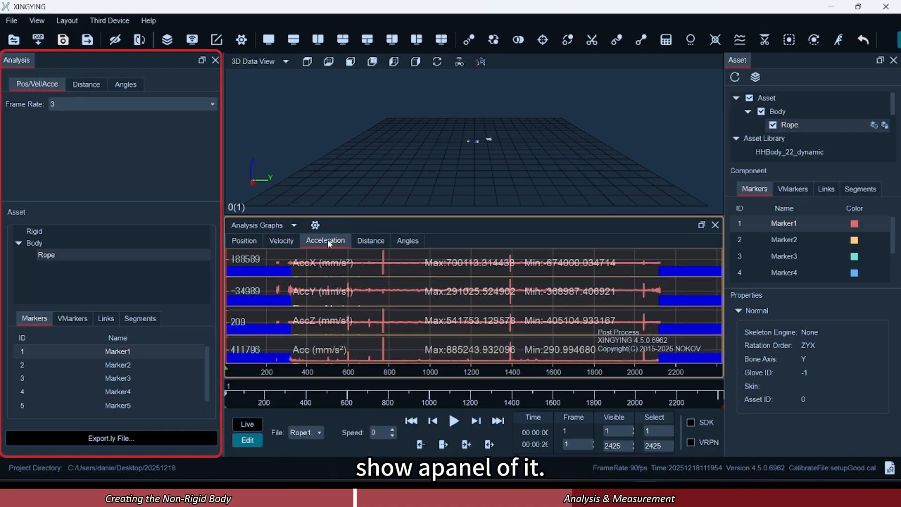
{"action": "left_click", "coordinate": [368, 241]}
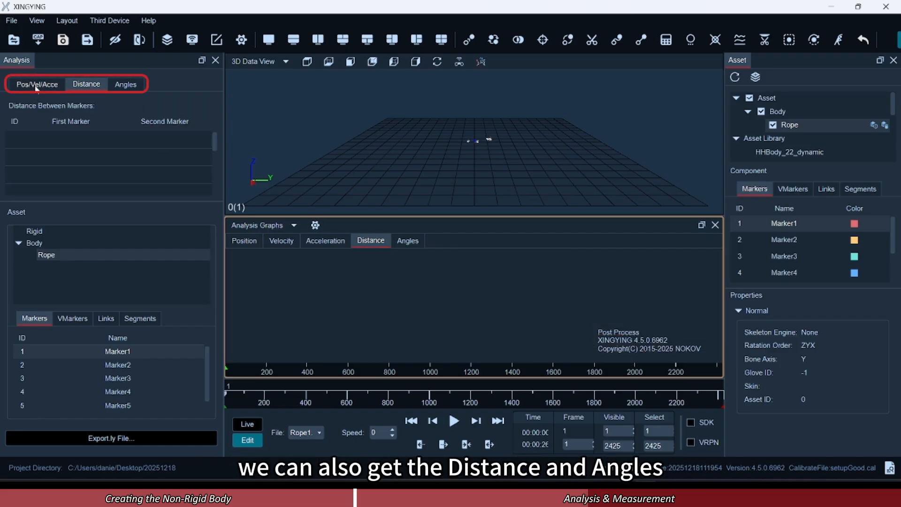
{"action": "left_click", "coordinate": [322, 241]}
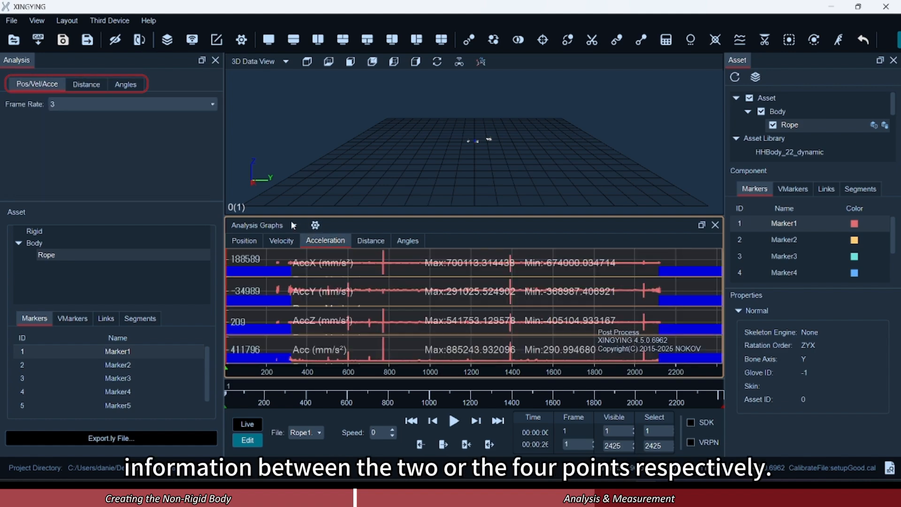
Set up a distance measurement from Marker6 to Marker5 at frame 670 and follow its graph to about frame 767.
{"action": "left_click", "coordinate": [89, 83]}
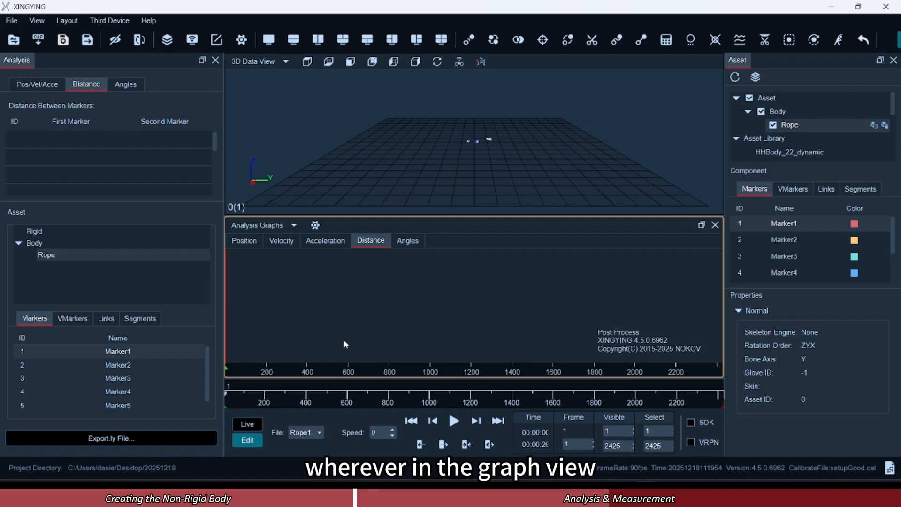
{"action": "left_click", "coordinate": [362, 394]}
{"action": "scroll", "coordinate": [496, 119], "scroll_direction": "up", "scroll_amount": 6}
{"action": "scroll", "coordinate": [496, 121], "scroll_direction": "up", "scroll_amount": 5}
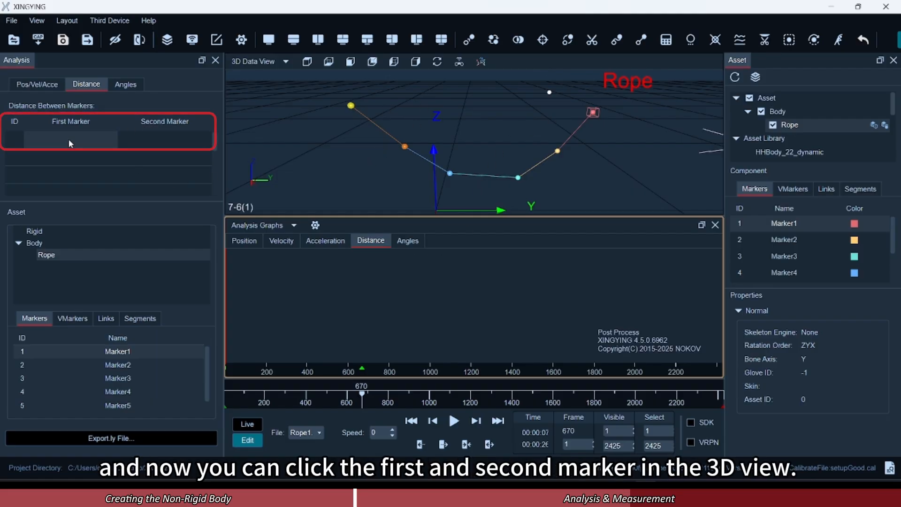
{"action": "left_click", "coordinate": [351, 106]}
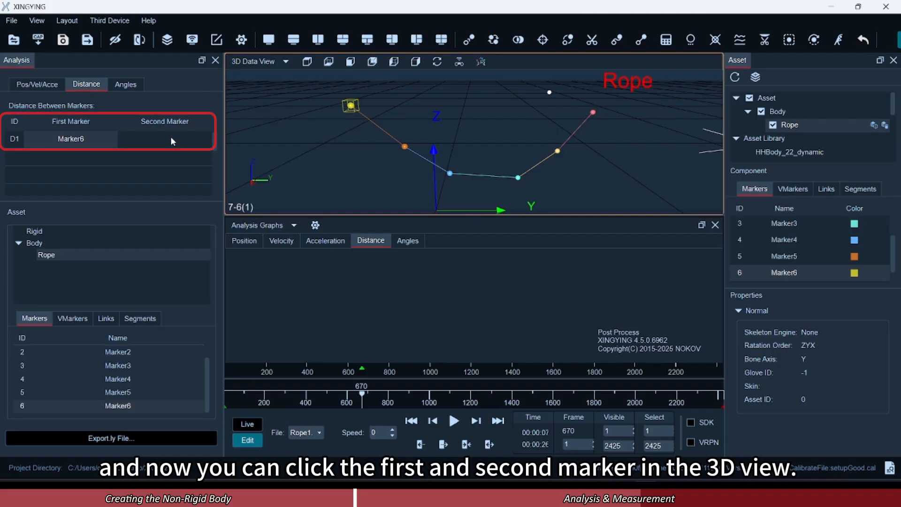
{"action": "left_click", "coordinate": [405, 147]}
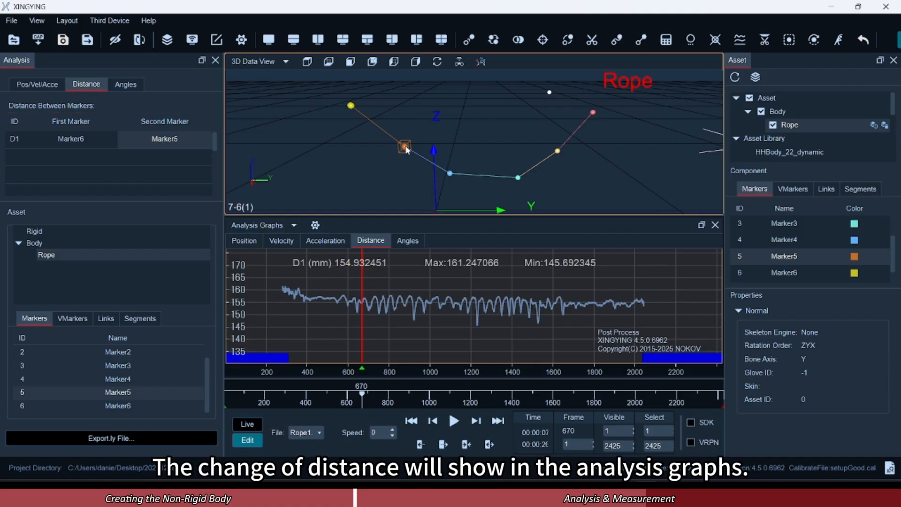
{"action": "left_click_drag", "start_coordinate": [361, 402], "coordinate": [385, 407]}
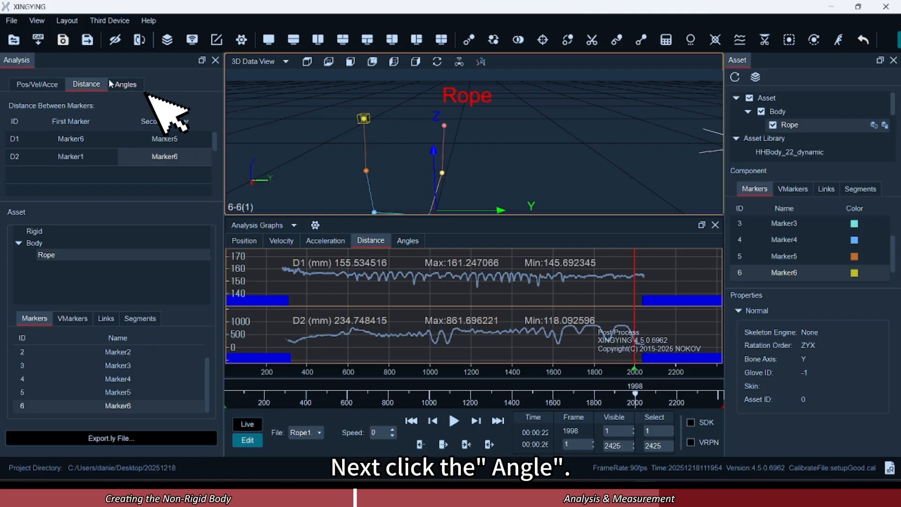
At frame 716, set up a four-marker angle measurement between the rays Marker4 to Marker5 and Marker4 to Marker3.
{"action": "left_click", "coordinate": [124, 84]}
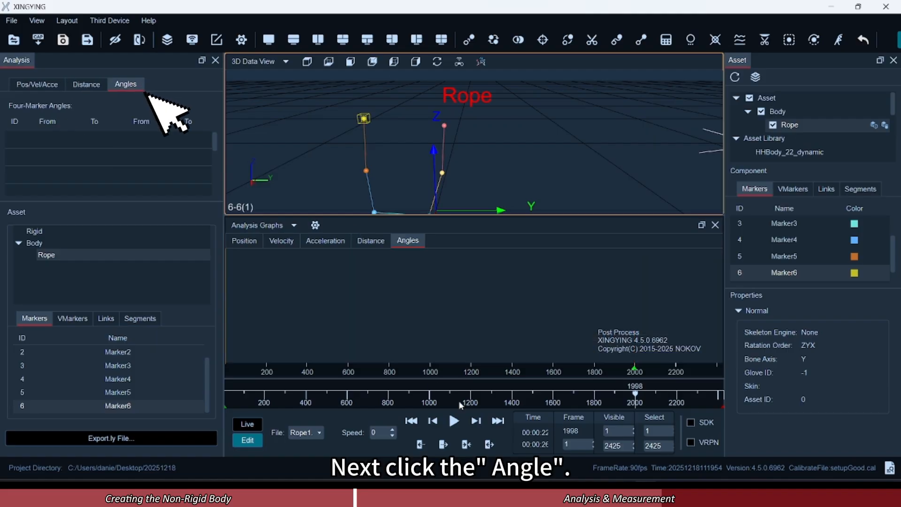
{"action": "left_click_drag", "start_coordinate": [461, 404], "coordinate": [372, 397]}
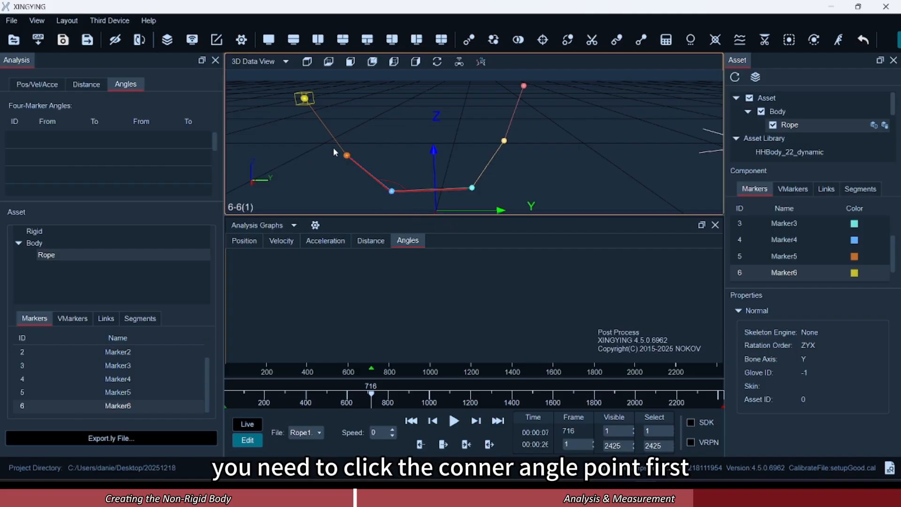
{"action": "left_click", "coordinate": [391, 192]}
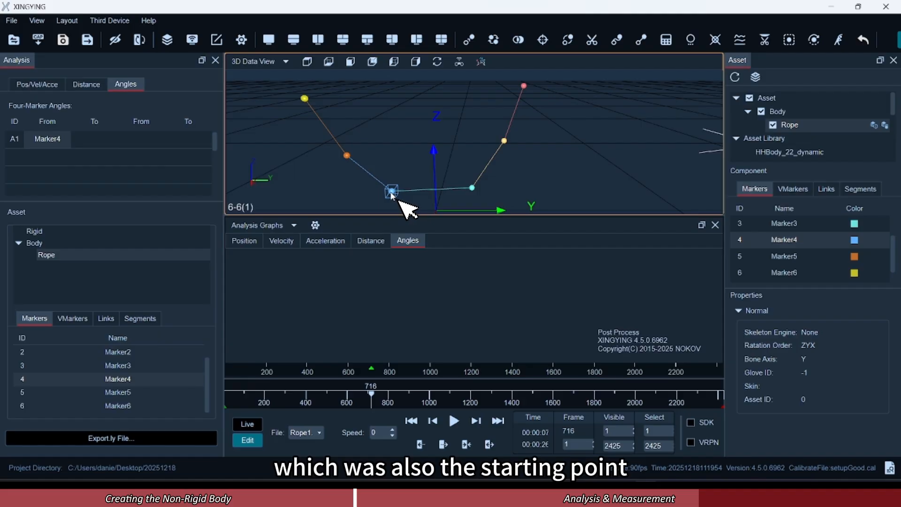
{"action": "left_click", "coordinate": [346, 155]}
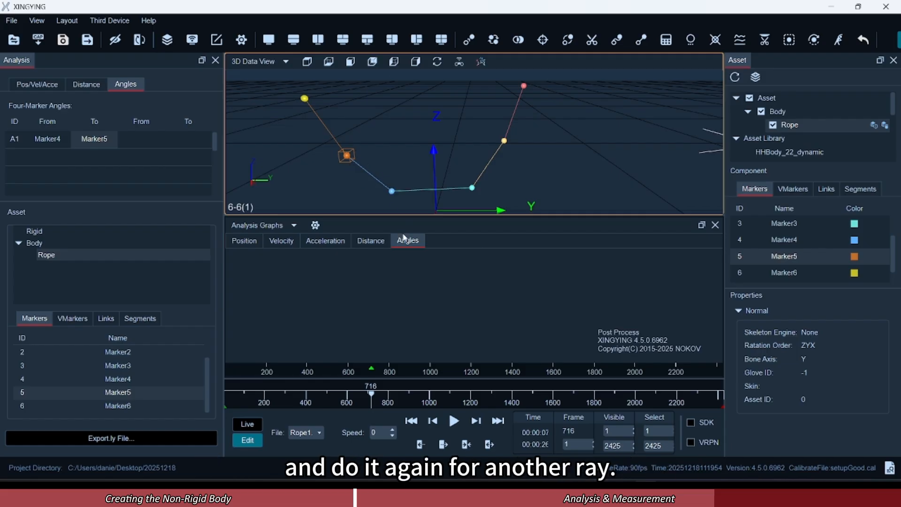
{"action": "left_click", "coordinate": [392, 192]}
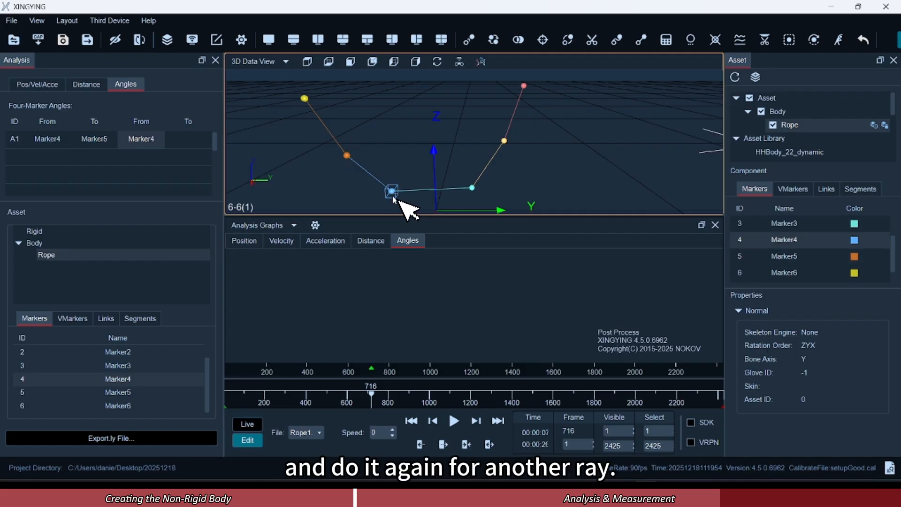
{"action": "left_click", "coordinate": [472, 189]}
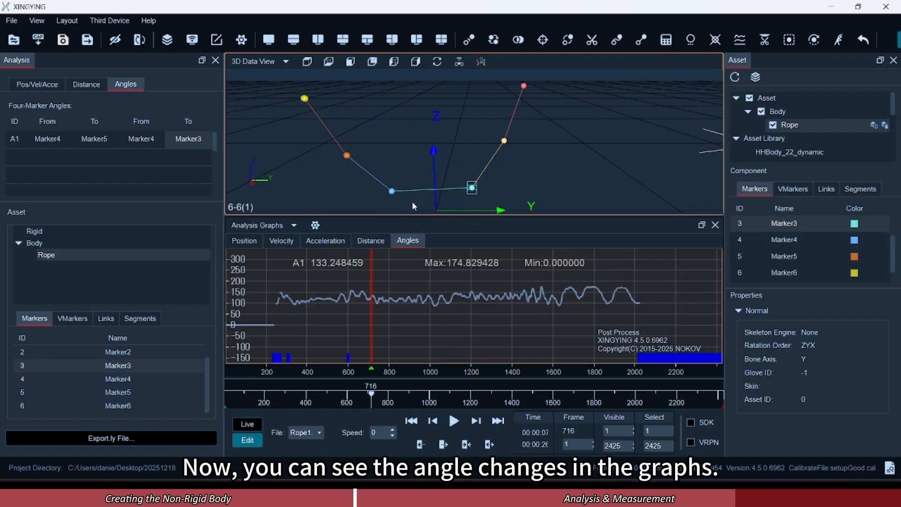
Start a second angle measurement from Marker1 and delete that marker from the angle list.
{"action": "left_click", "coordinate": [524, 87]}
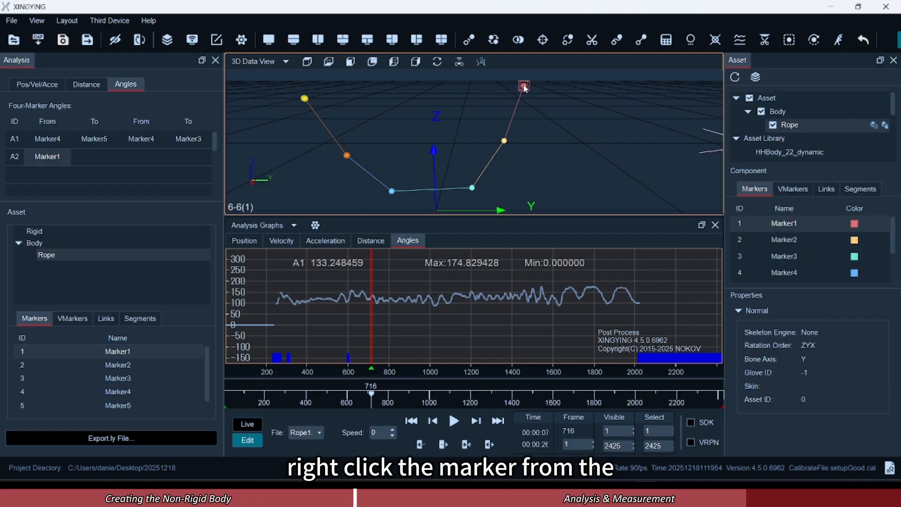
{"action": "right_click", "coordinate": [39, 162]}
{"action": "left_click", "coordinate": [59, 167]}
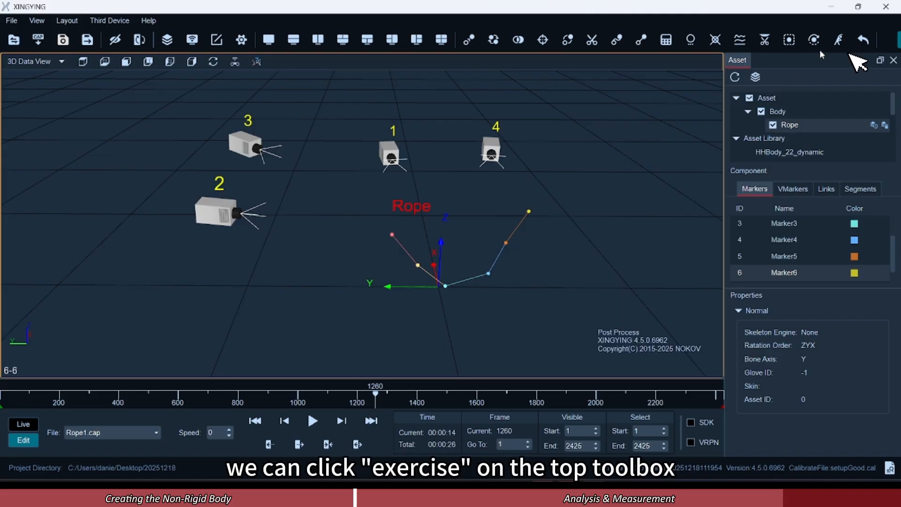
Run Cover Training for the Rope body over the Visible frame range and save the Rope asset.
{"action": "left_click", "coordinate": [839, 40]}
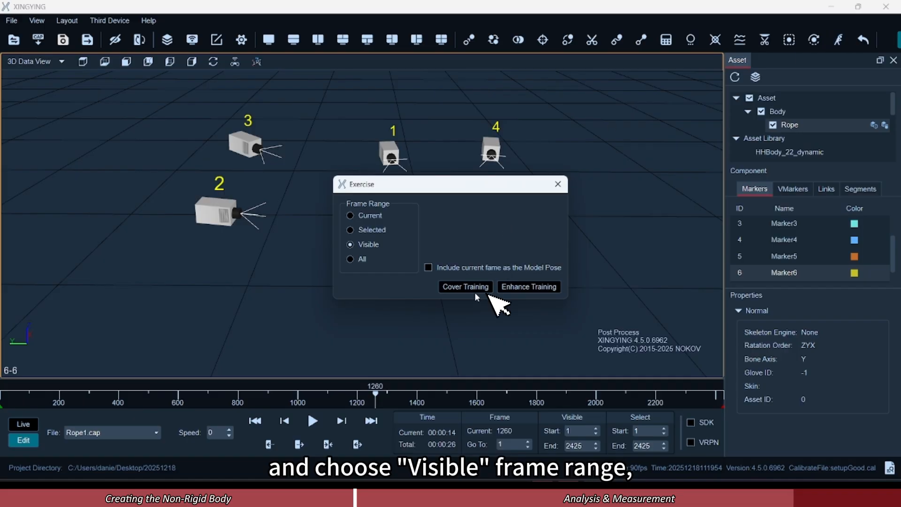
{"action": "left_click", "coordinate": [475, 287]}
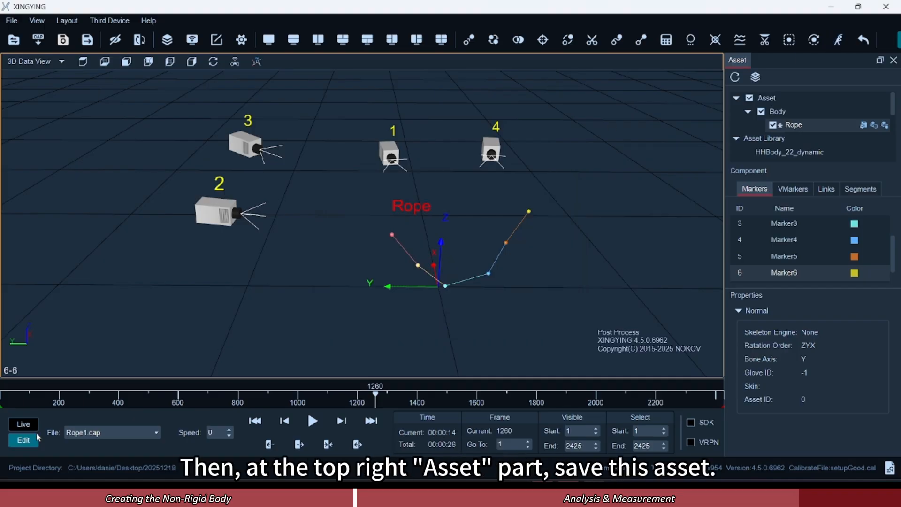
{"action": "left_click", "coordinate": [863, 125]}
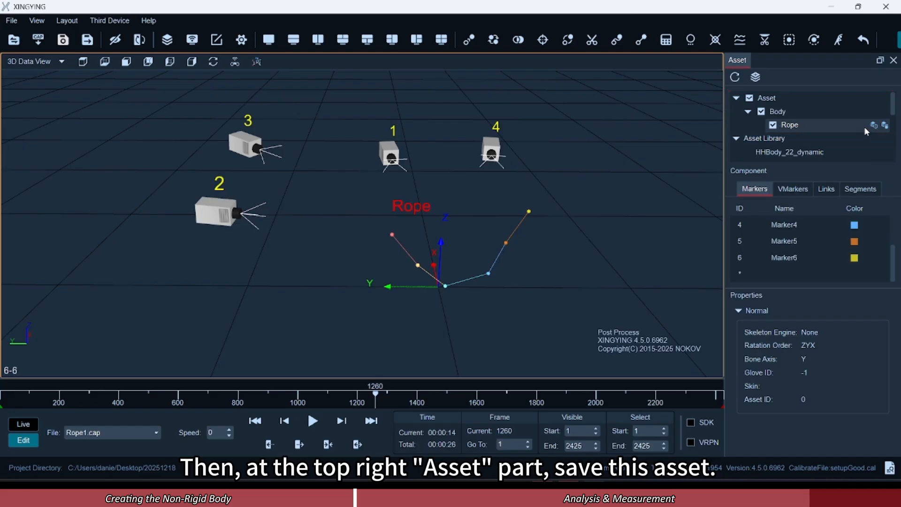
Switch to Live mode, start the live display and enable all assets, including the Rope body.
{"action": "left_click", "coordinate": [36, 425]}
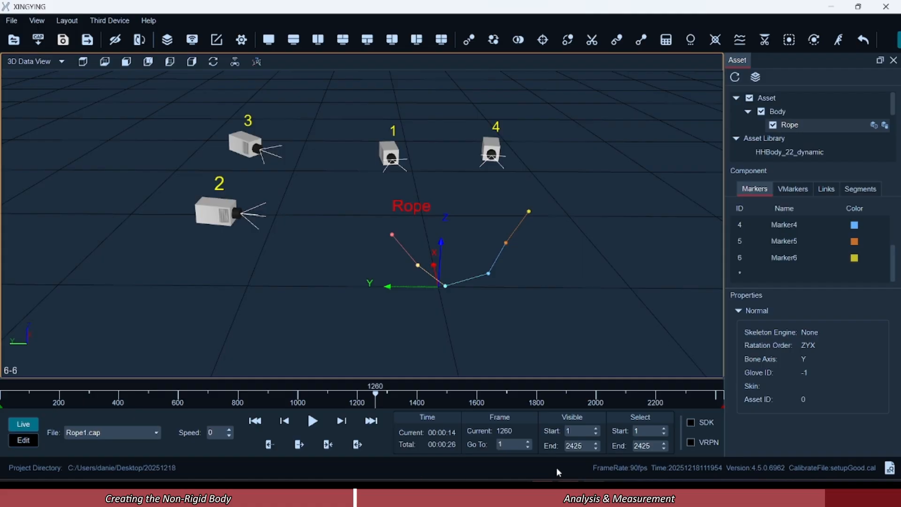
{"action": "left_click", "coordinate": [529, 442]}
{"action": "scroll", "coordinate": [493, 263], "scroll_direction": "up", "scroll_amount": 6}
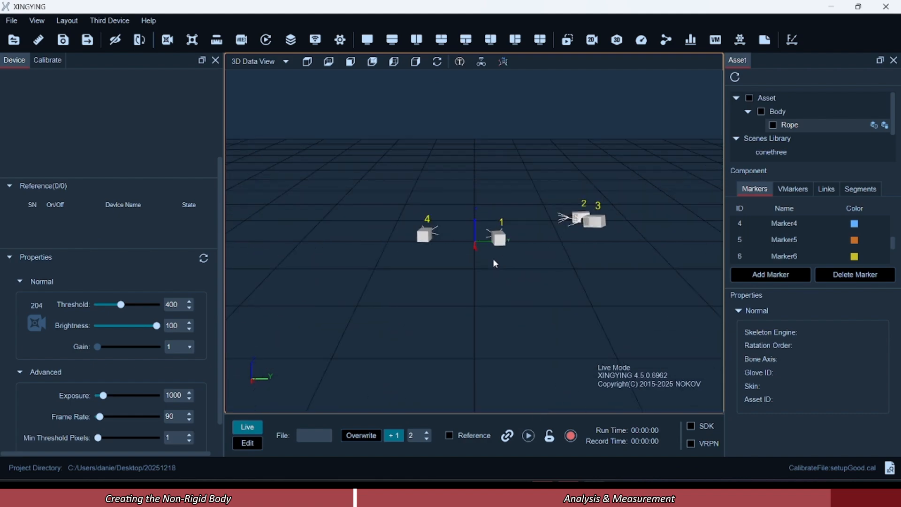
{"action": "middle_click_drag", "start_coordinate": [494, 260], "coordinate": [568, 316]}
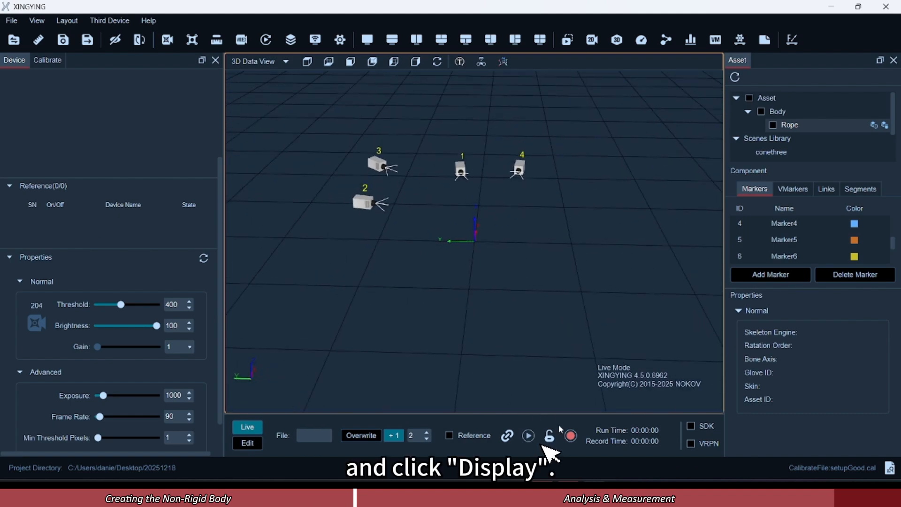
{"action": "left_click", "coordinate": [528, 436]}
{"action": "left_click", "coordinate": [749, 98]}
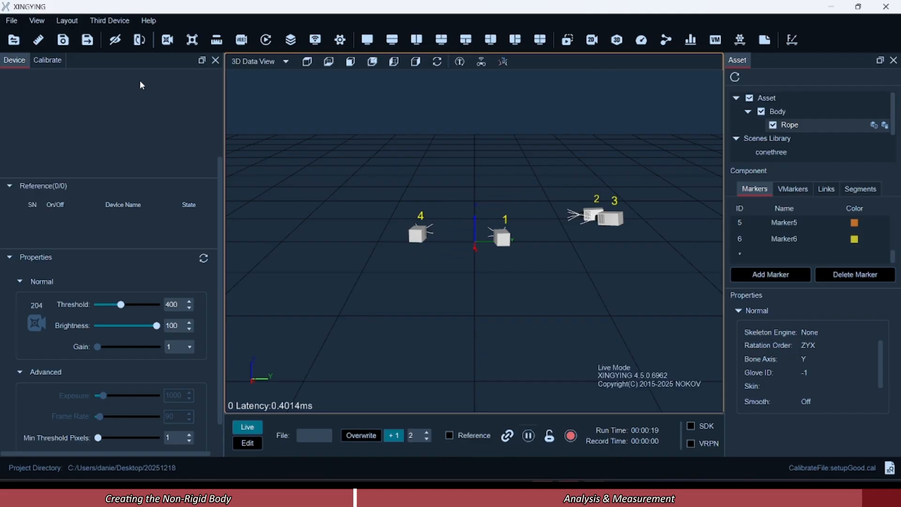
Enable both SDK and VRPN streaming for data casting, using the local NIC address 10.1.1.198.
{"action": "left_click", "coordinate": [315, 40]}
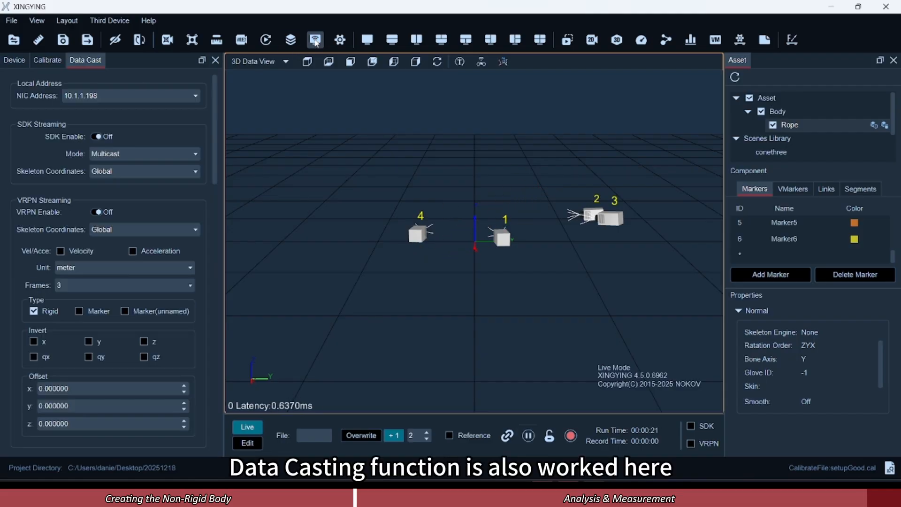
{"action": "left_click", "coordinate": [181, 94]}
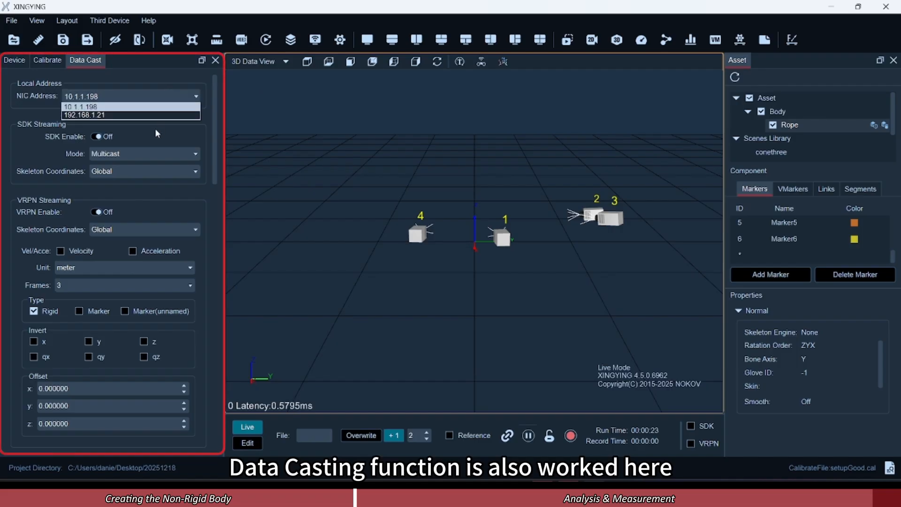
{"action": "left_click", "coordinate": [100, 139]}
{"action": "left_click", "coordinate": [98, 137]}
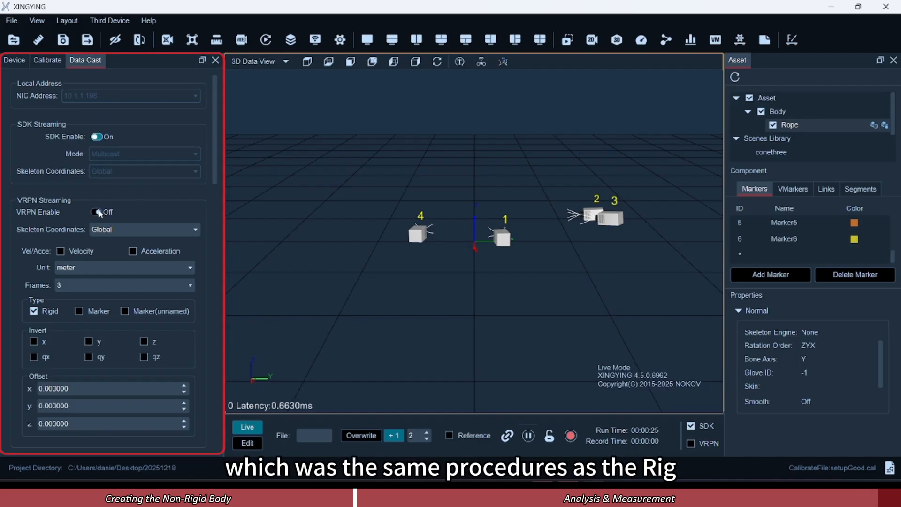
{"action": "left_click", "coordinate": [97, 212]}
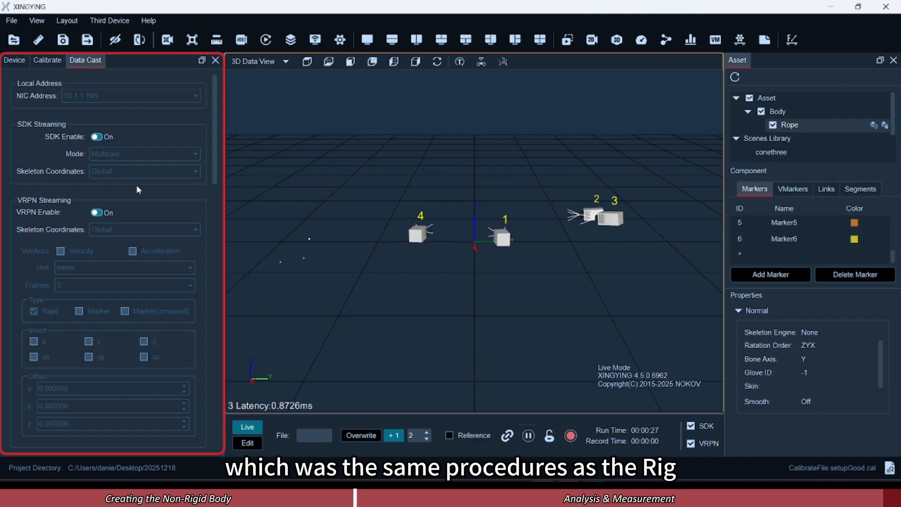